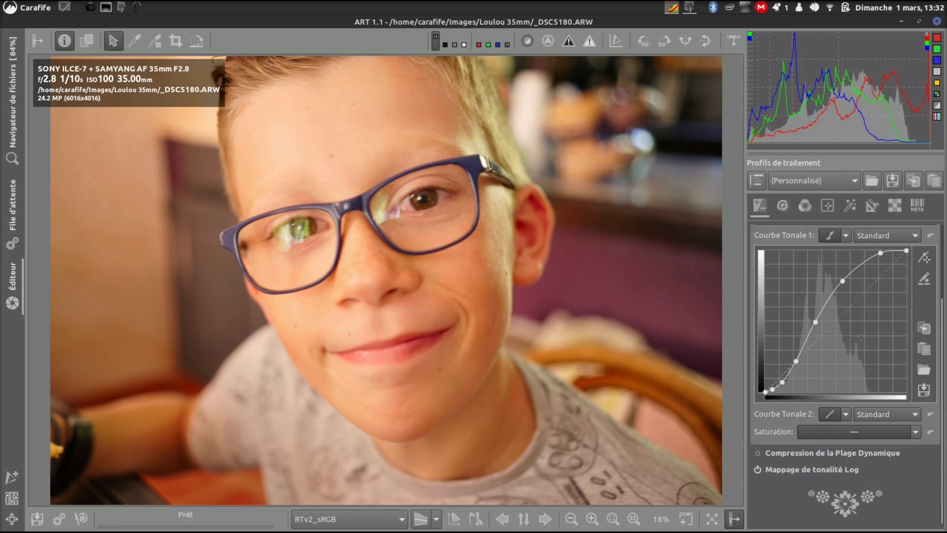
Set the second tone curve, Courbe Tonale 2, to the Standard curve type.
click(847, 414)
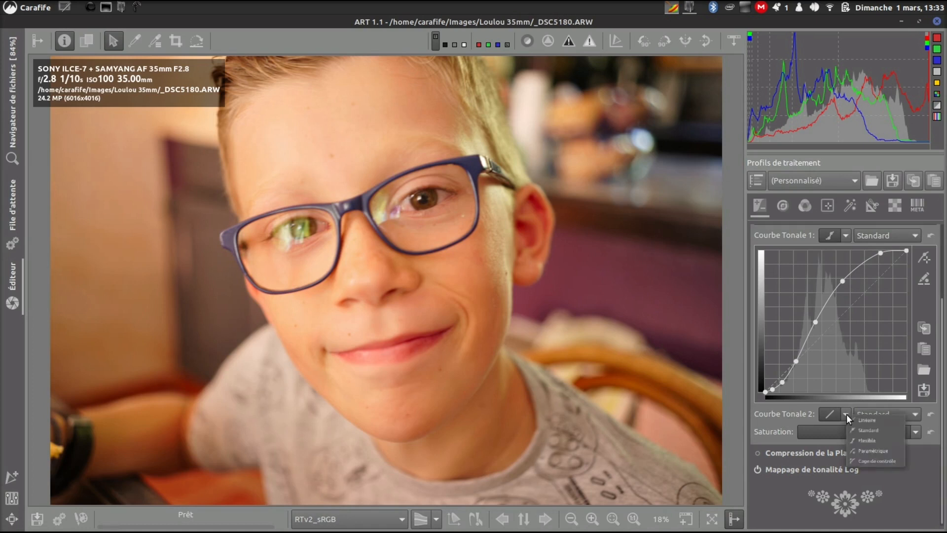
click(872, 424)
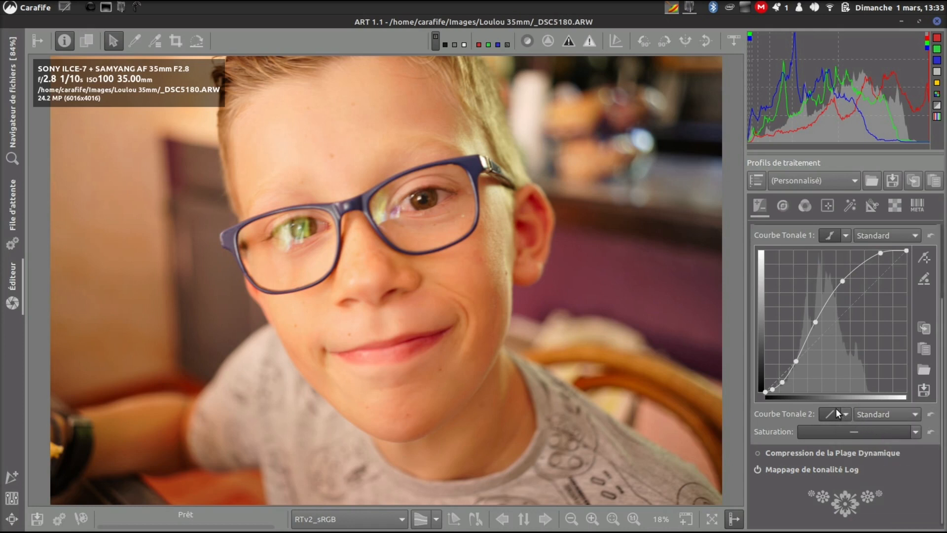
click(849, 412)
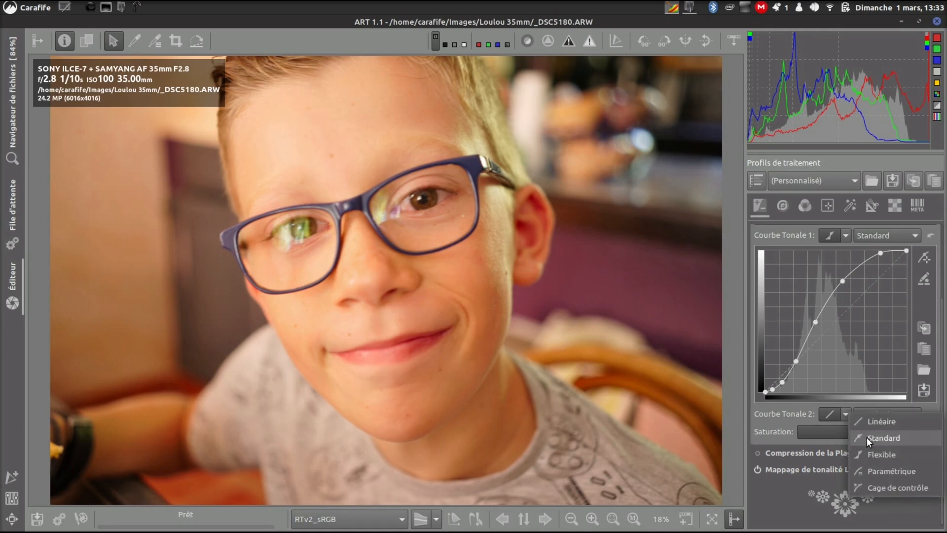
click(866, 437)
scroll(868, 394, down, 5)
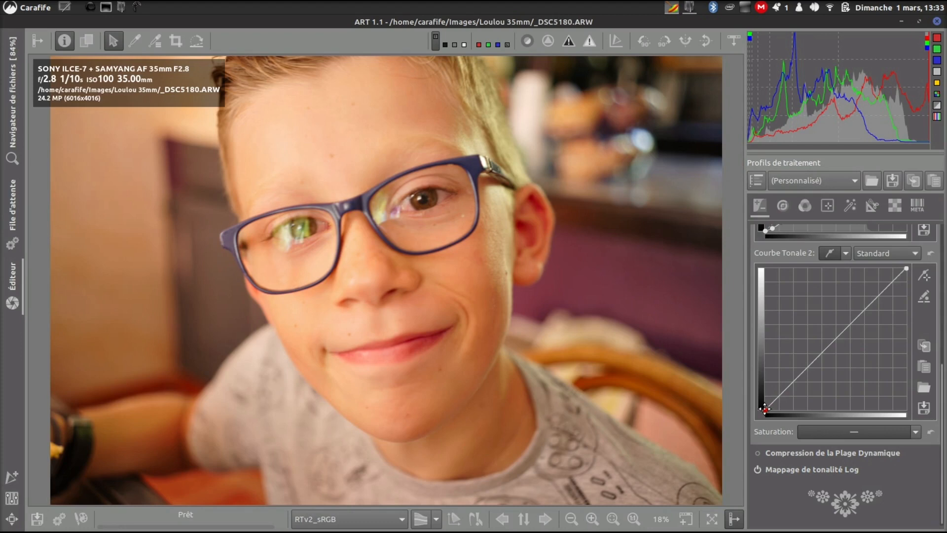
Try a steep, high-contrast S-shape on the Standard Courbe Tonale 2 using two intermediate points, and reset the curve.
mouse_move(764, 408)
mouse_down()
mouse_move(758, 368)
mouse_move(757, 415)
mouse_move(824, 406)
mouse_move(753, 406)
mouse_up()
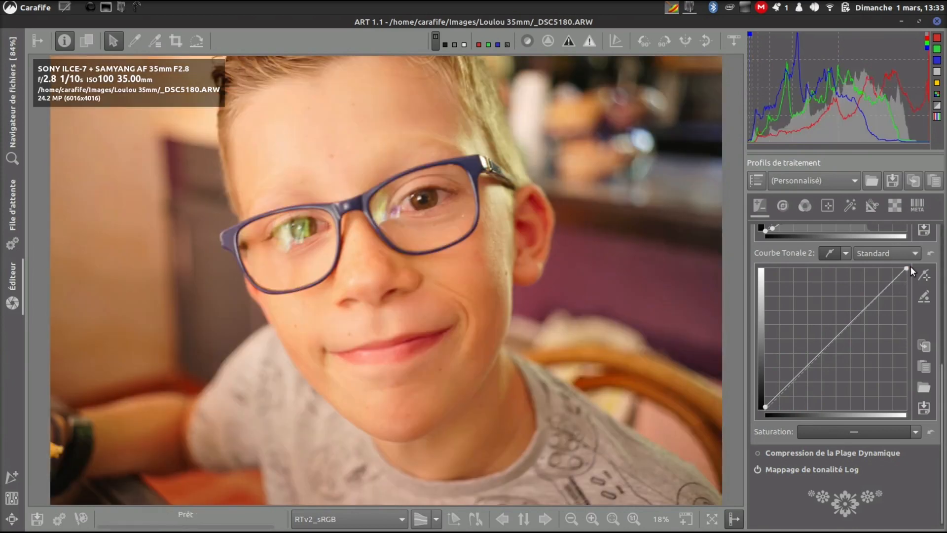
mouse_move(907, 268)
mouse_down()
mouse_move(870, 271)
mouse_move(905, 269)
mouse_move(913, 316)
mouse_move(906, 268)
mouse_up()
drag(841, 331, 860, 311)
click(819, 351)
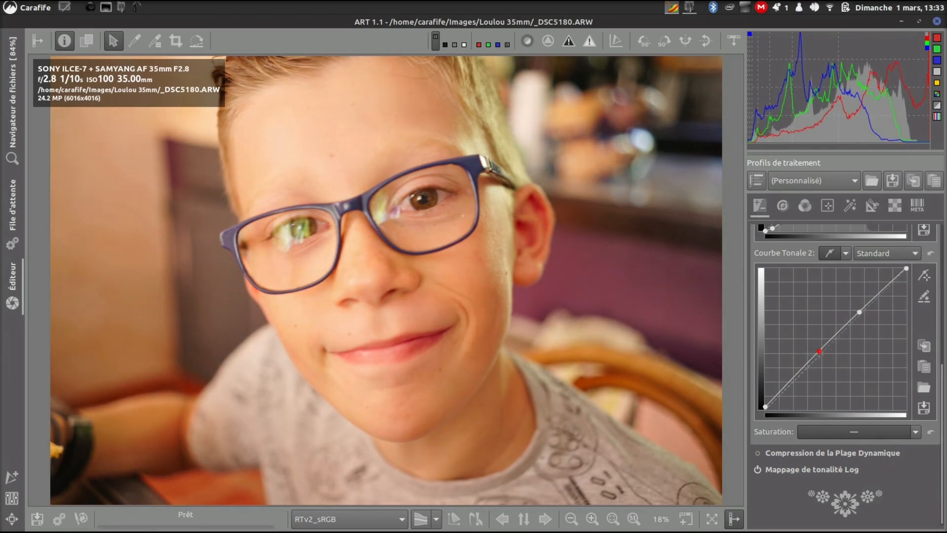
drag(819, 353, 837, 360)
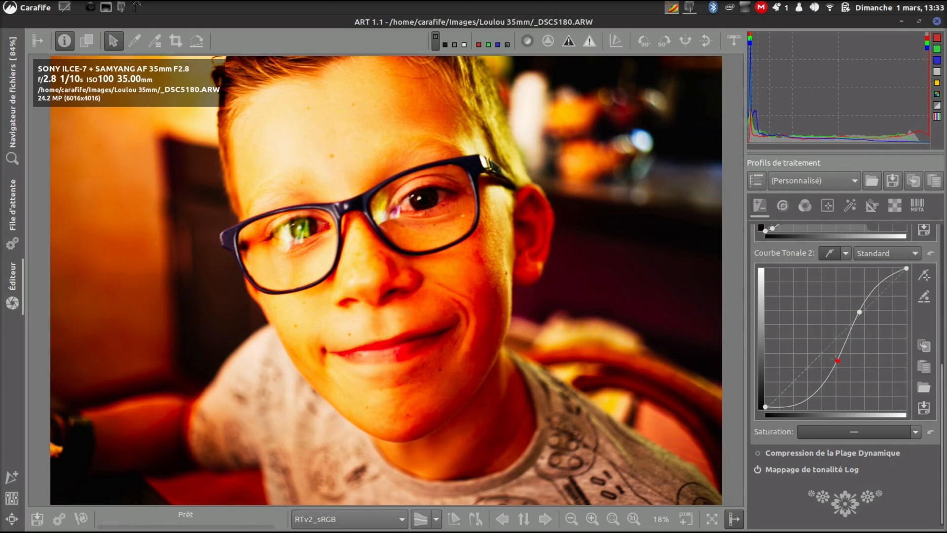
drag(838, 360, 850, 368)
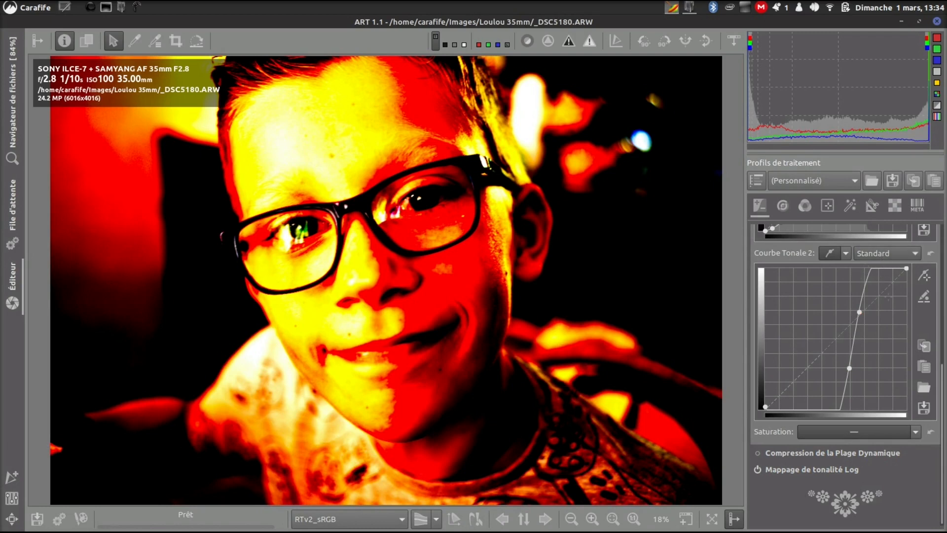
click(931, 253)
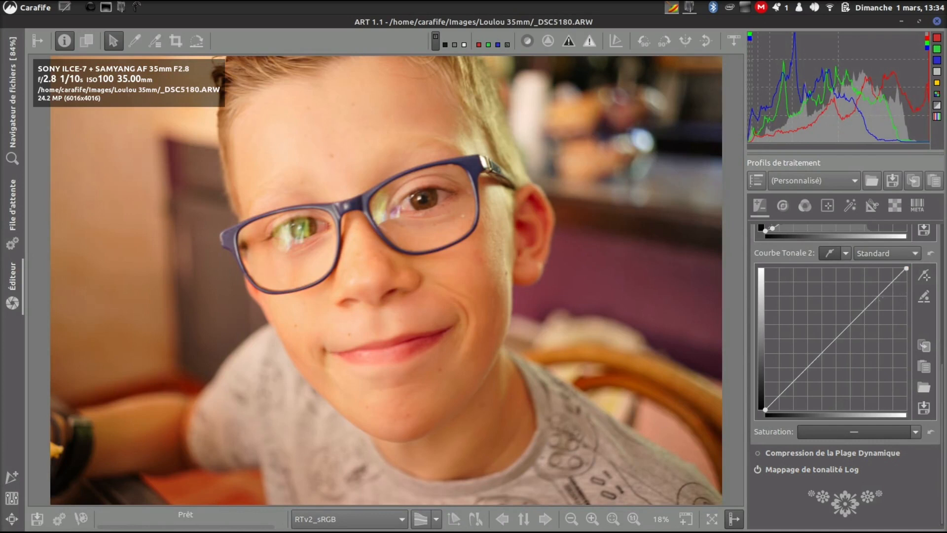
Try lowering the upper midtones of Courbe Tonale 2 with a single control point, and reset the curve.
click(870, 307)
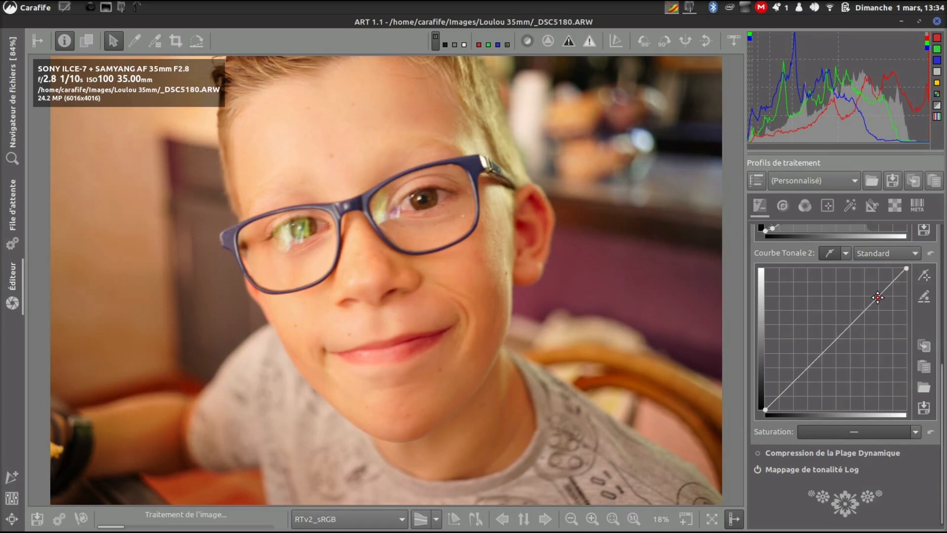
mouse_move(870, 310)
mouse_down()
mouse_move(805, 386)
mouse_move(883, 276)
mouse_move(798, 366)
mouse_move(845, 333)
mouse_move(793, 381)
mouse_move(857, 319)
mouse_up()
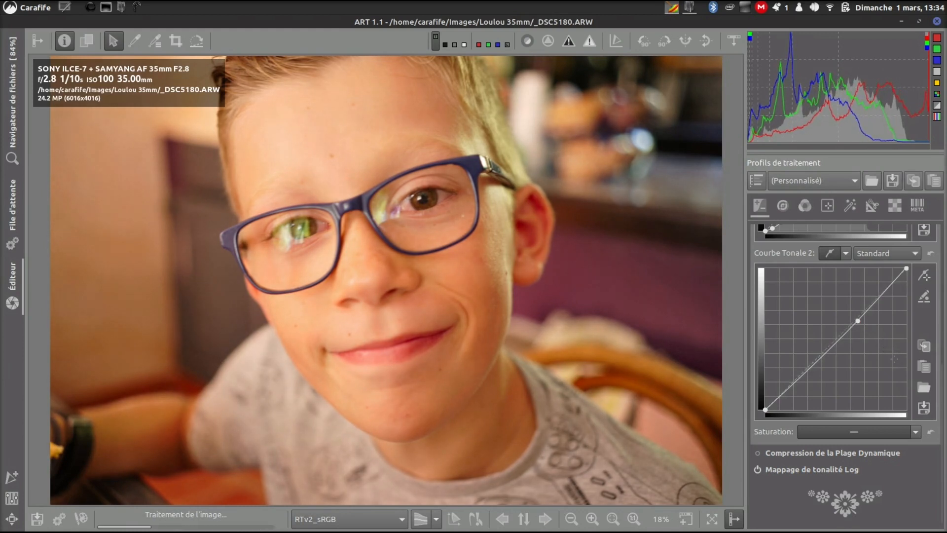
click(927, 253)
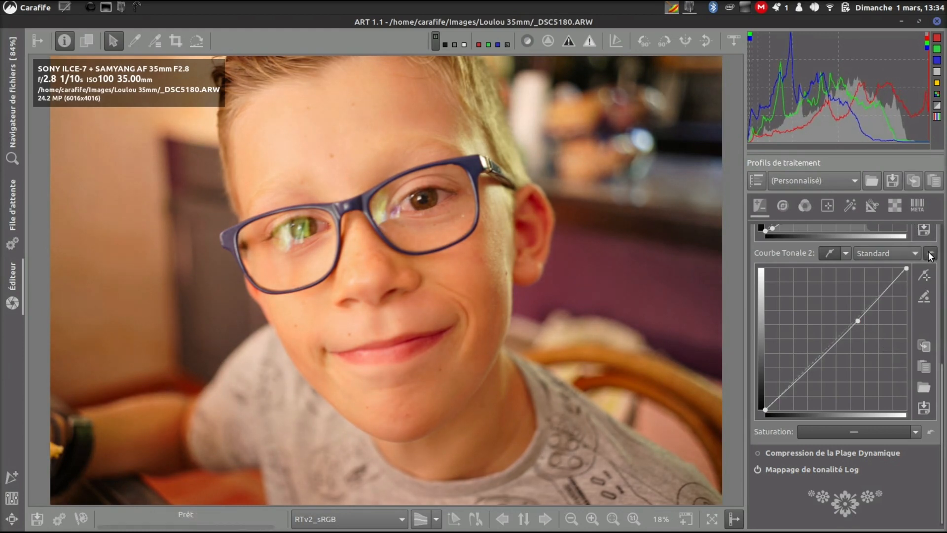
Try sampling the forehead tone in the photo as a point on Courbe Tonale 2, raise that point to brighten it, and reset the curve.
click(927, 277)
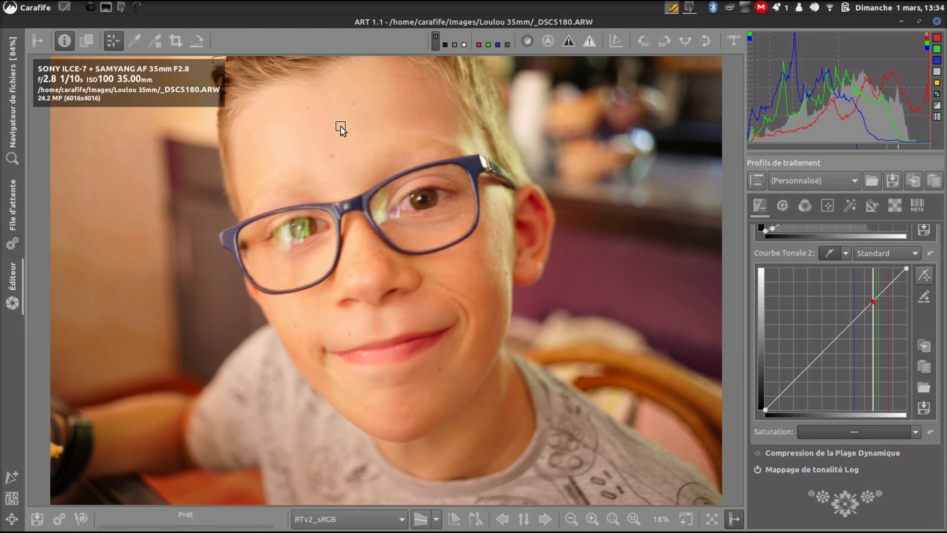
click(873, 302)
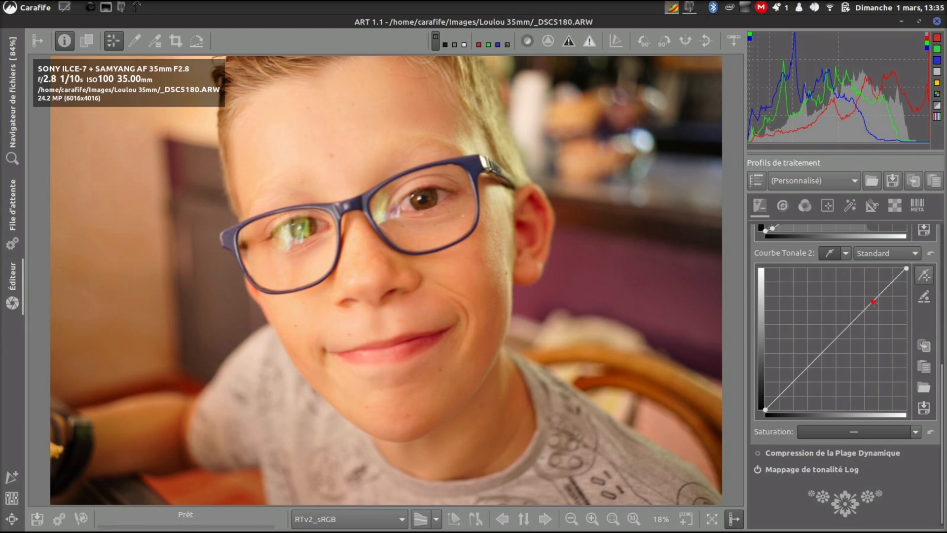
drag(873, 301, 866, 298)
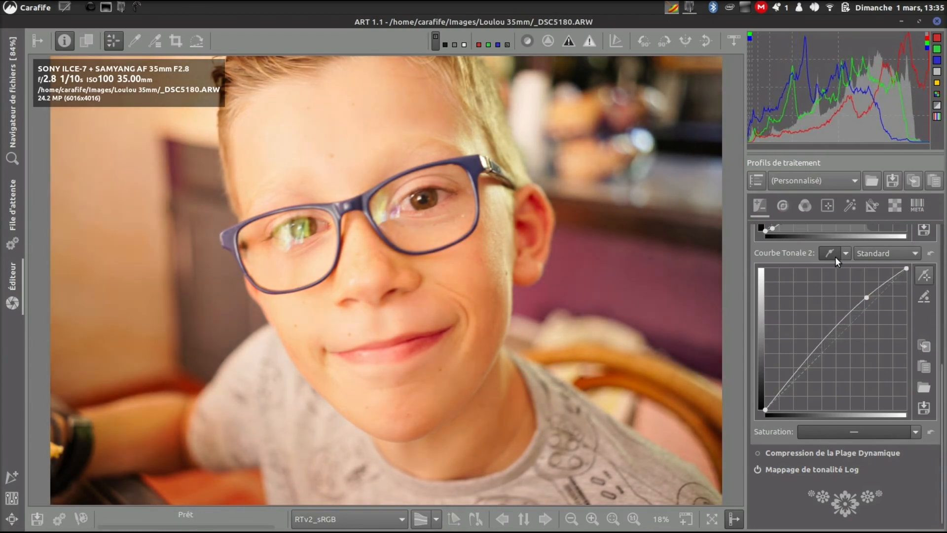
click(929, 254)
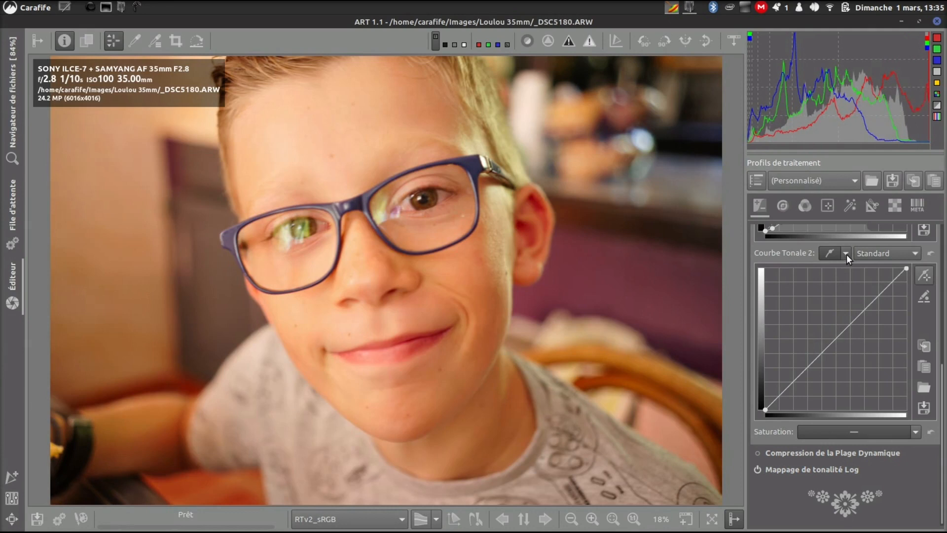
Switch Courbe Tonale 2 to the Flexible type and try a contrast curve with one highlight point and one strongly lowered shadow point.
click(845, 253)
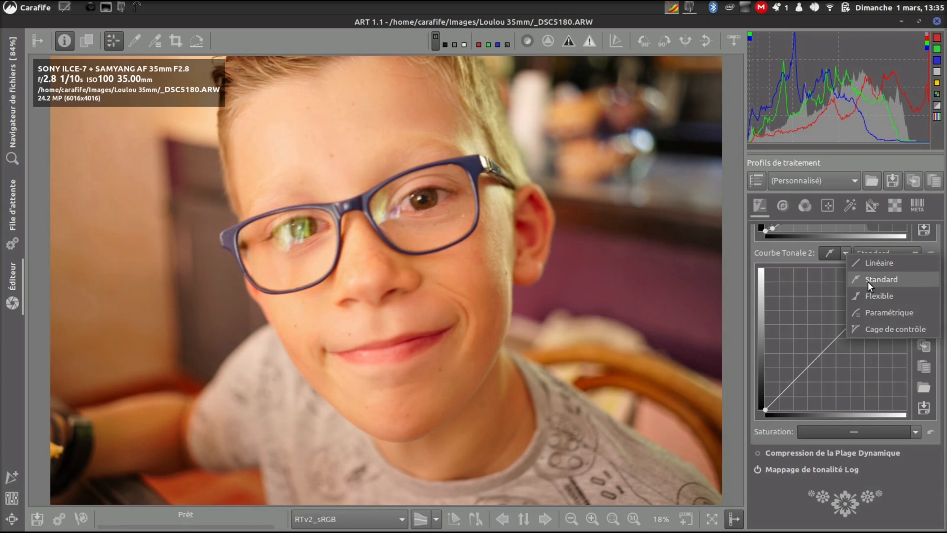
click(866, 297)
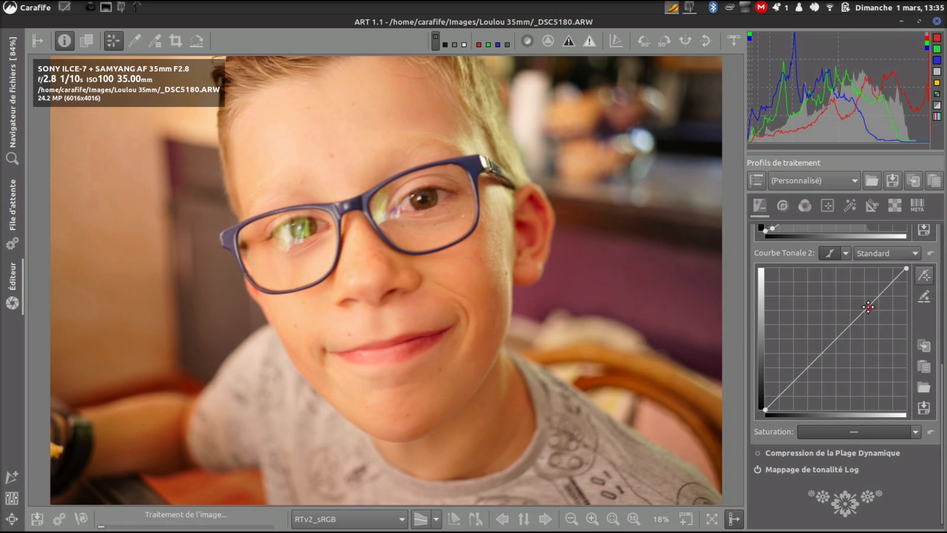
drag(863, 308, 908, 305)
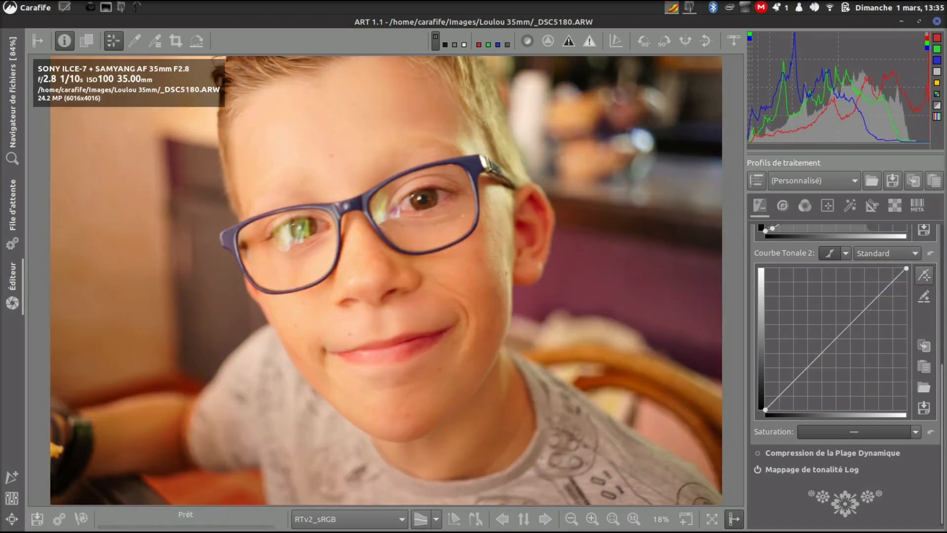
click(867, 303)
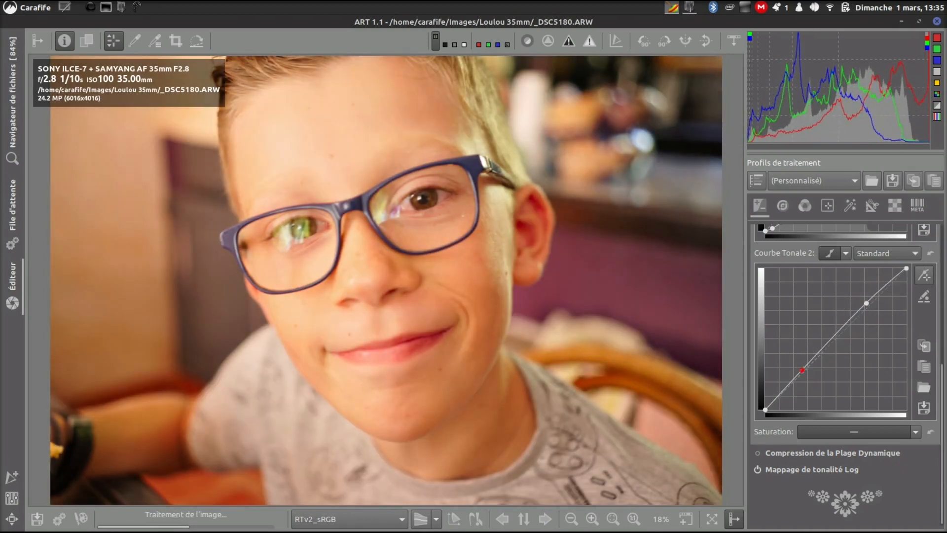
drag(802, 370, 833, 381)
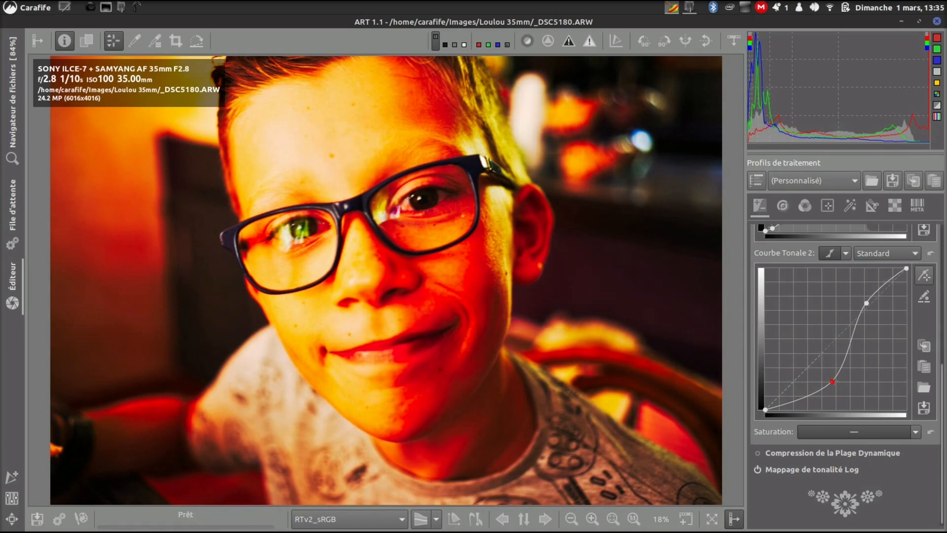
Try lifting the shadow point of the Flexible curve far up with an extra lowered midtone point, and reset the curve.
drag(834, 382, 780, 325)
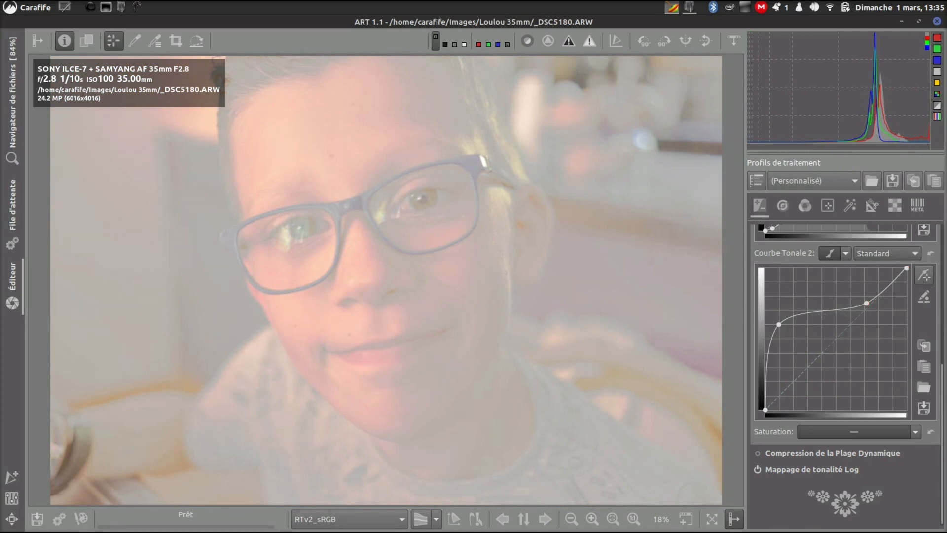
drag(823, 310, 827, 328)
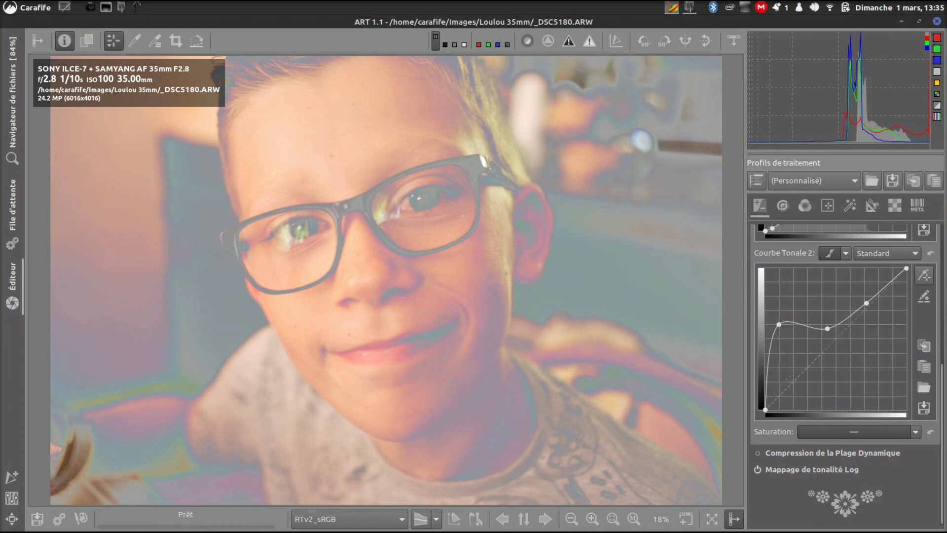
click(929, 254)
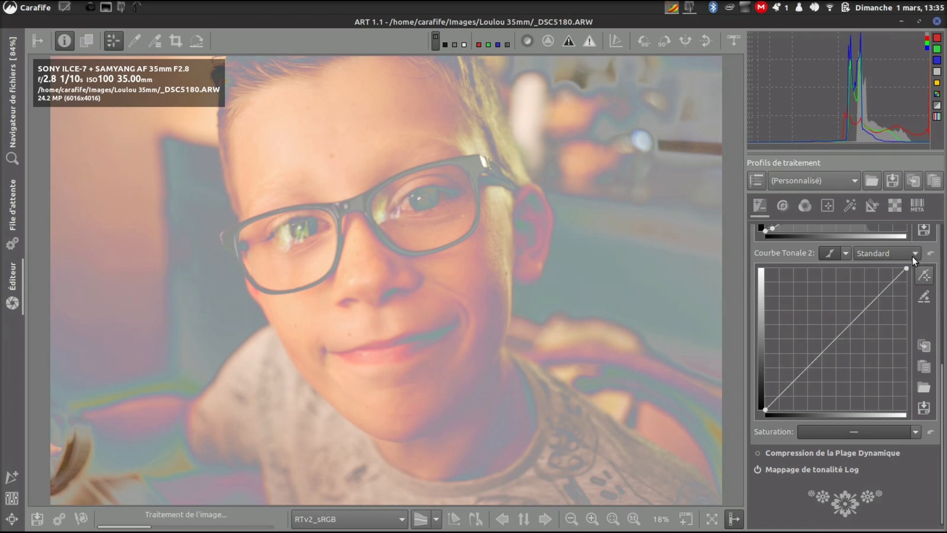
Switch Courbe Tonale 2 to the Paramétrique type and set Zones claires to 65.
click(846, 252)
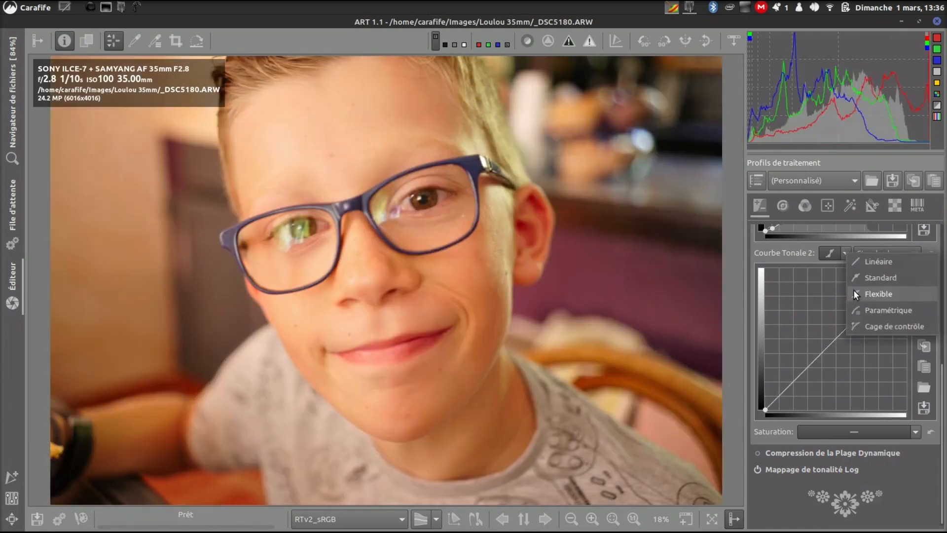
click(869, 309)
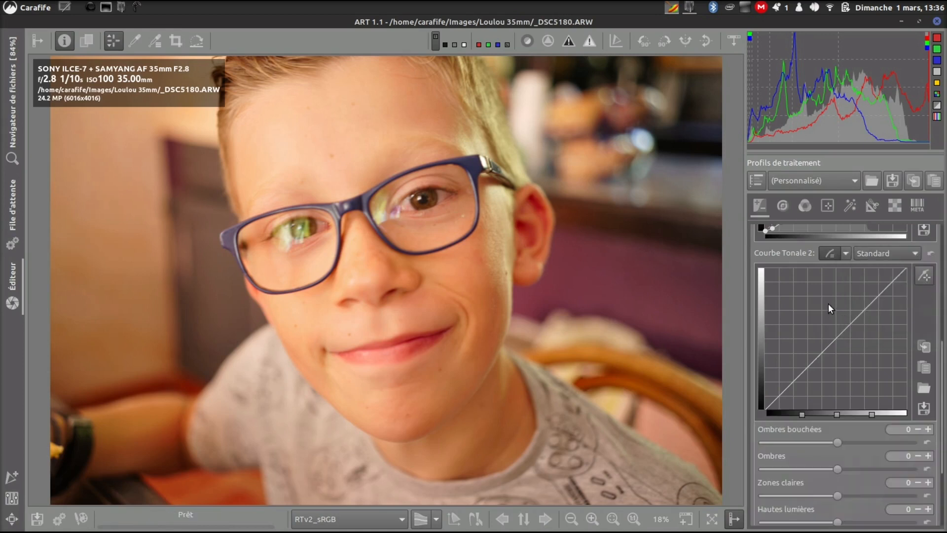
scroll(828, 304, down, 1)
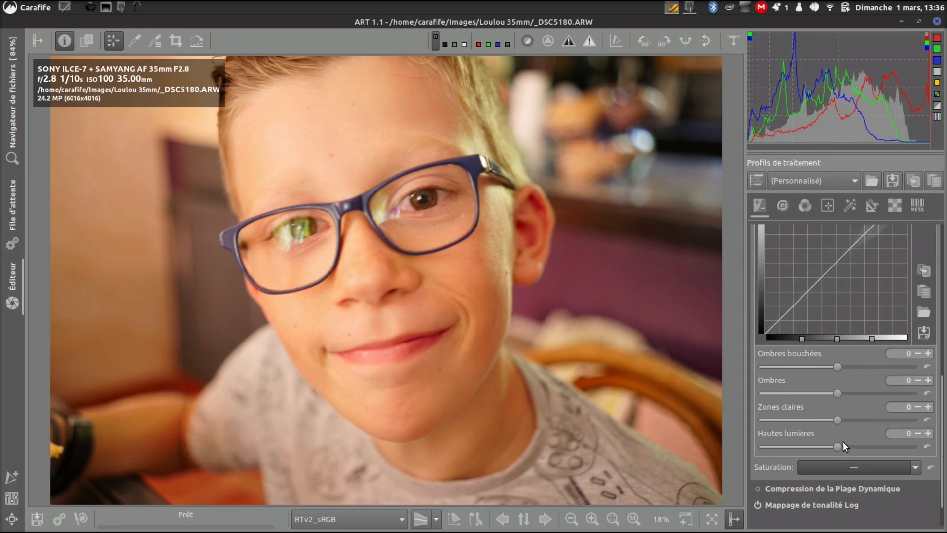
scroll(867, 381, up, 2)
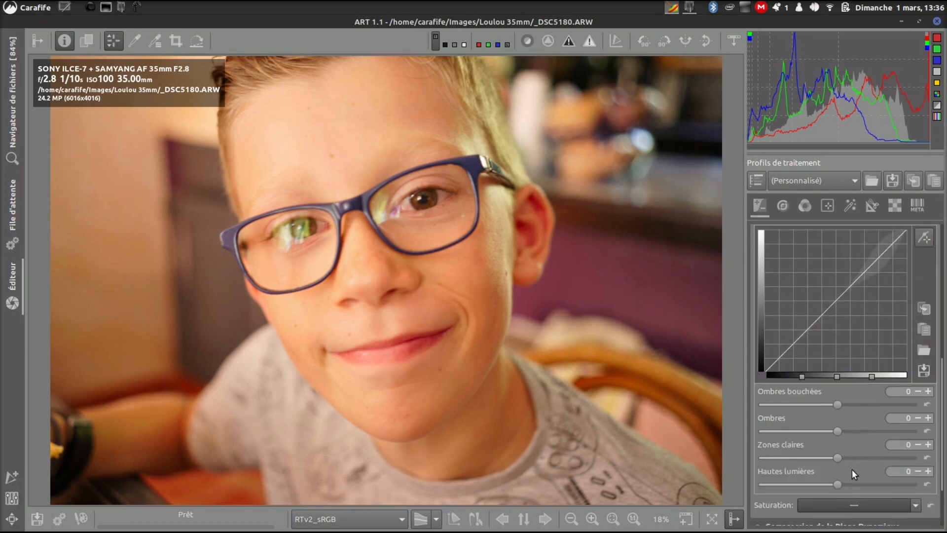
drag(840, 458, 889, 454)
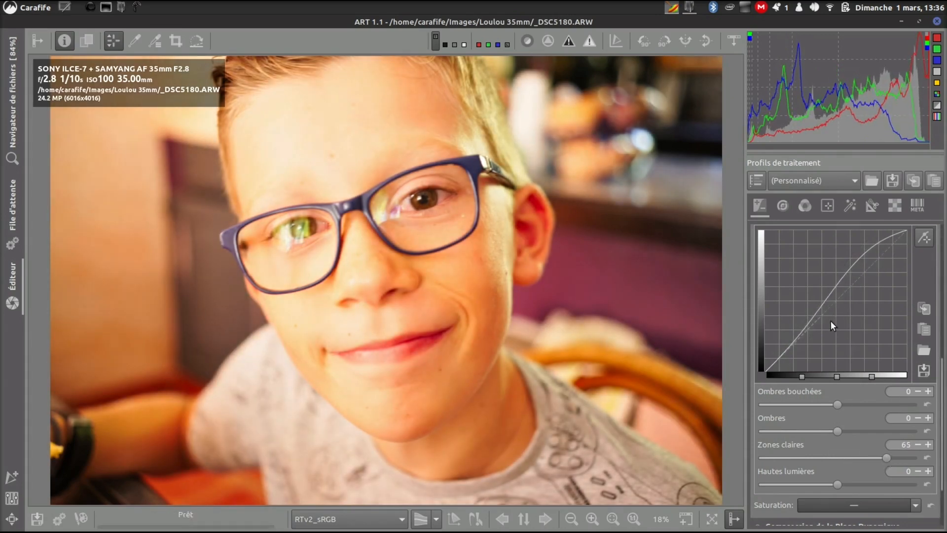
Set Hautes lumières to -100 and Ombres to -65 for the parametric Courbe Tonale 2.
scroll(843, 327, up, 3)
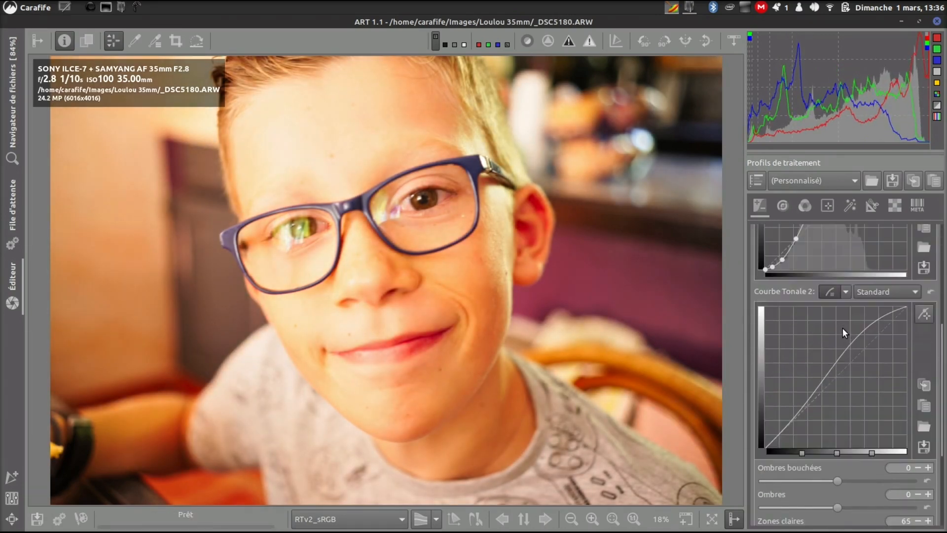
scroll(841, 333, down, 2)
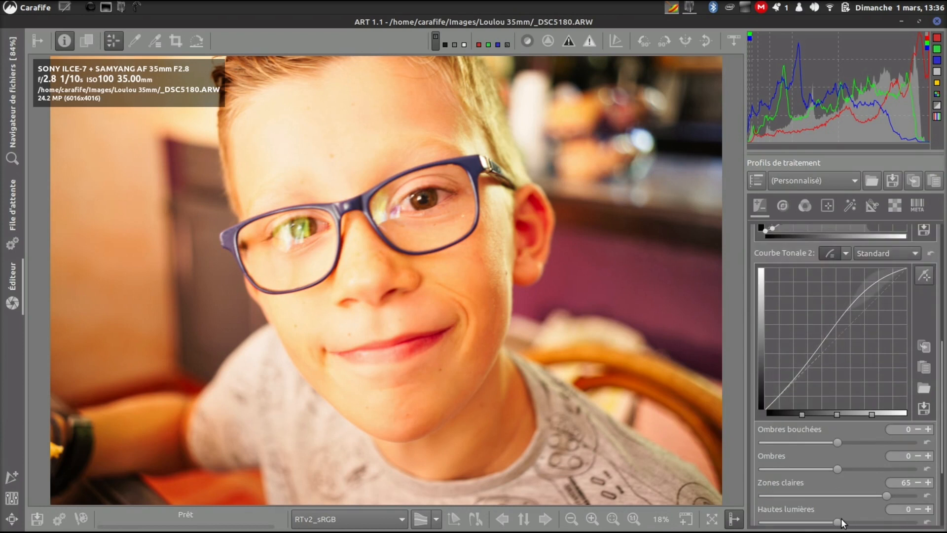
drag(837, 522, 761, 524)
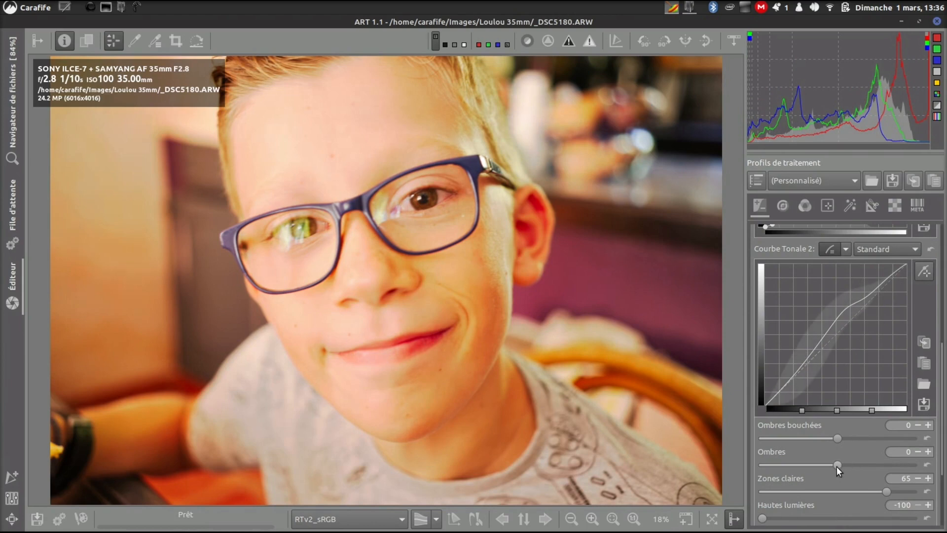
mouse_move(836, 466)
mouse_down()
mouse_move(884, 460)
mouse_move(788, 463)
mouse_up()
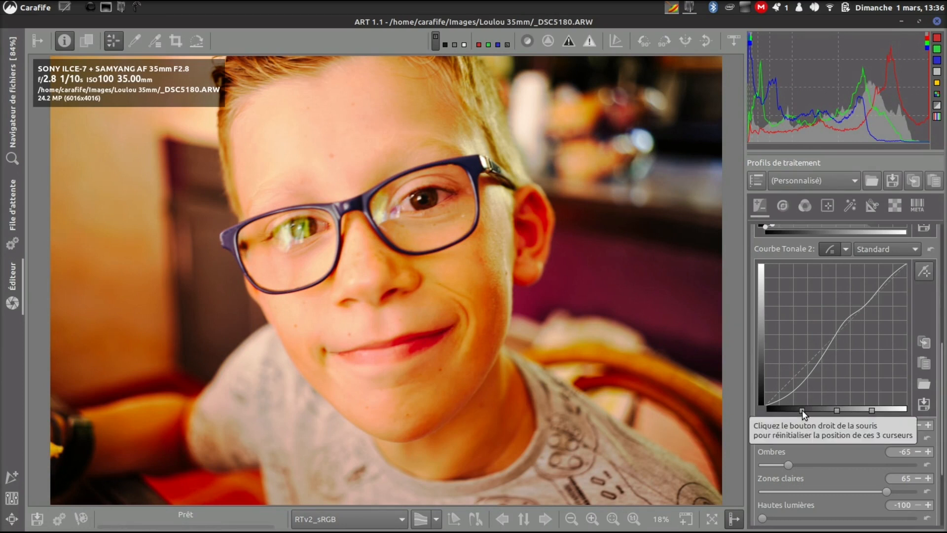
Shift the parametric curve's shadow zone marker slightly toward the midtones and its highlight zone marker close to the middle one.
drag(802, 410, 782, 409)
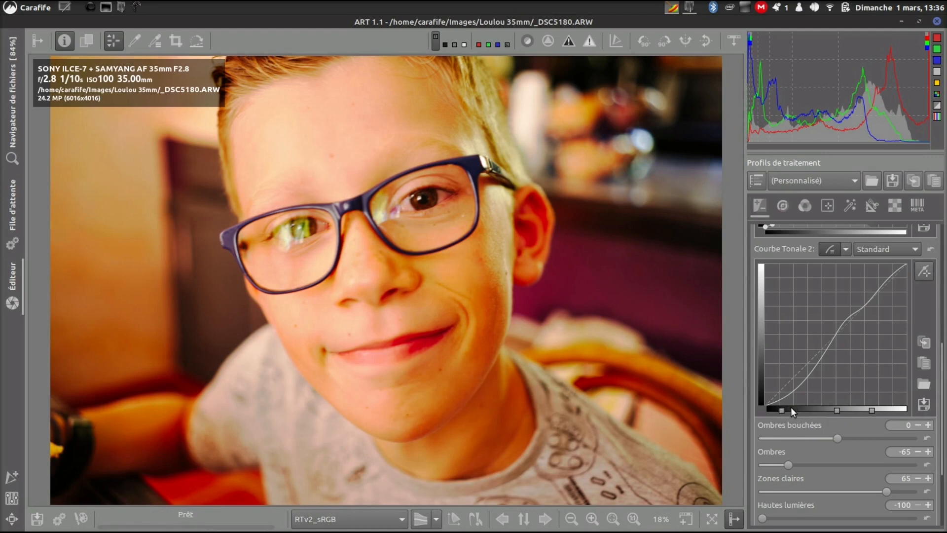
drag(783, 407, 845, 412)
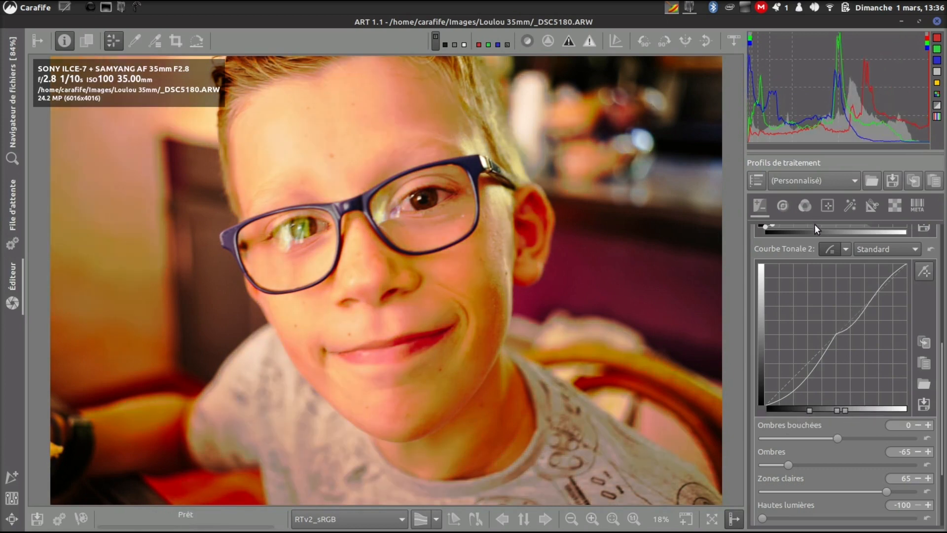
Reset the parametric curve and switch Courbe Tonale 2 to the Cage de contrôle type.
click(931, 252)
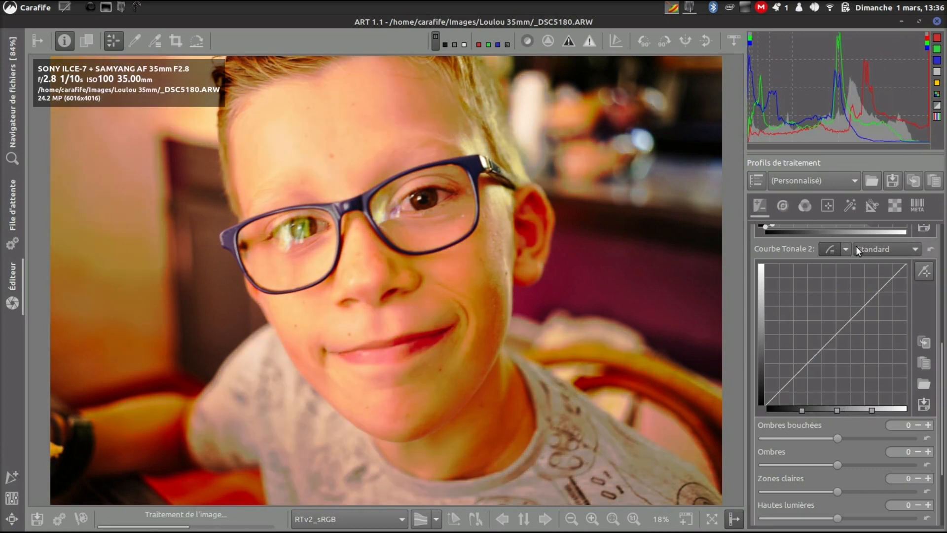
click(846, 248)
click(906, 324)
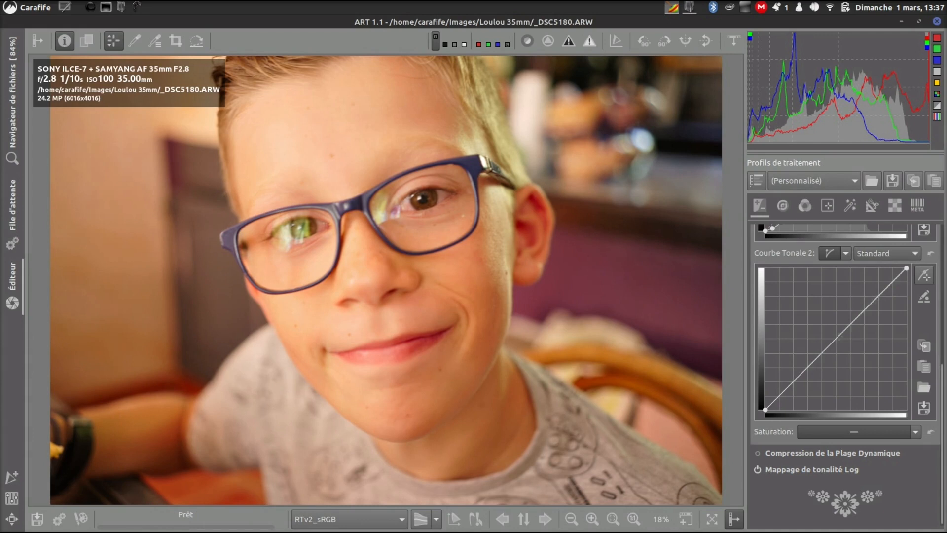
Try a control cage with one point well above the diagonal and another in the shadows near it, and reset Courbe Tonale 2.
drag(842, 333, 808, 296)
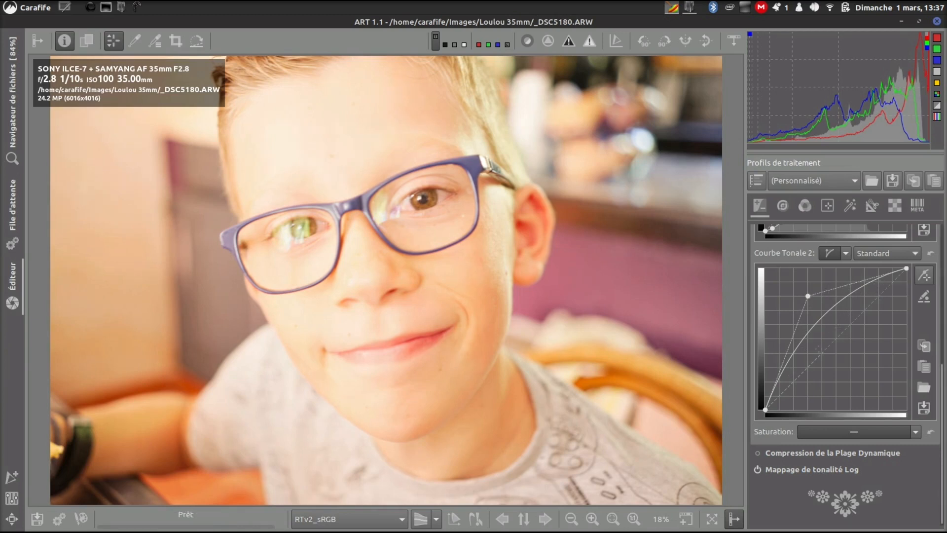
drag(797, 353, 809, 362)
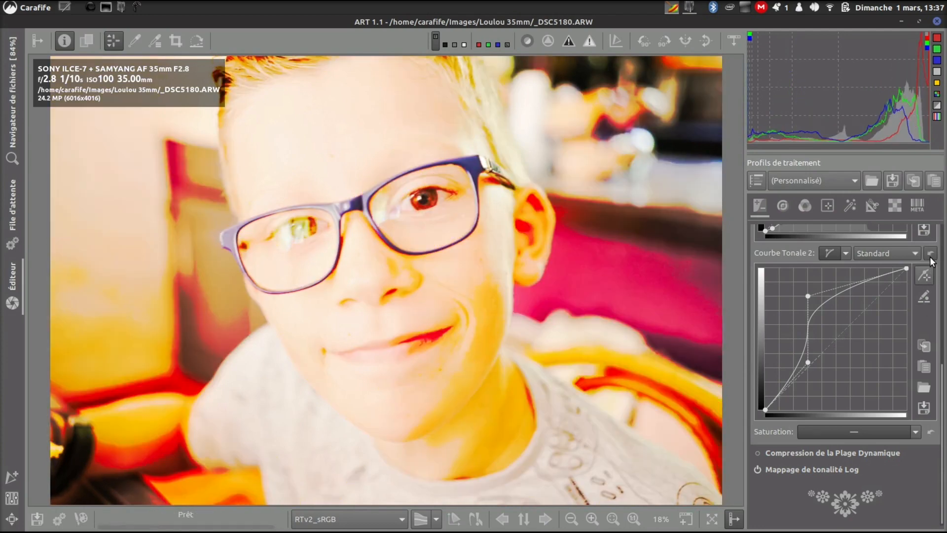
click(931, 253)
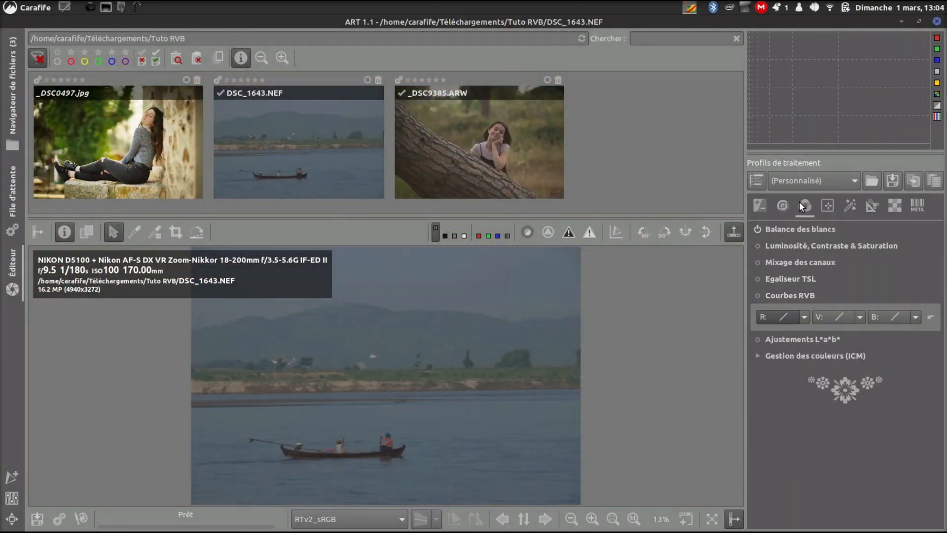
click(804, 316)
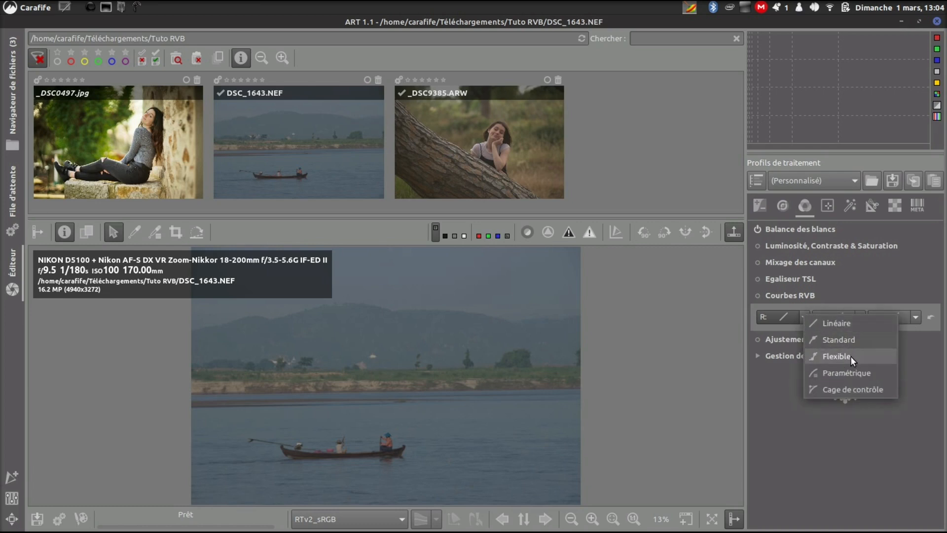
click(840, 286)
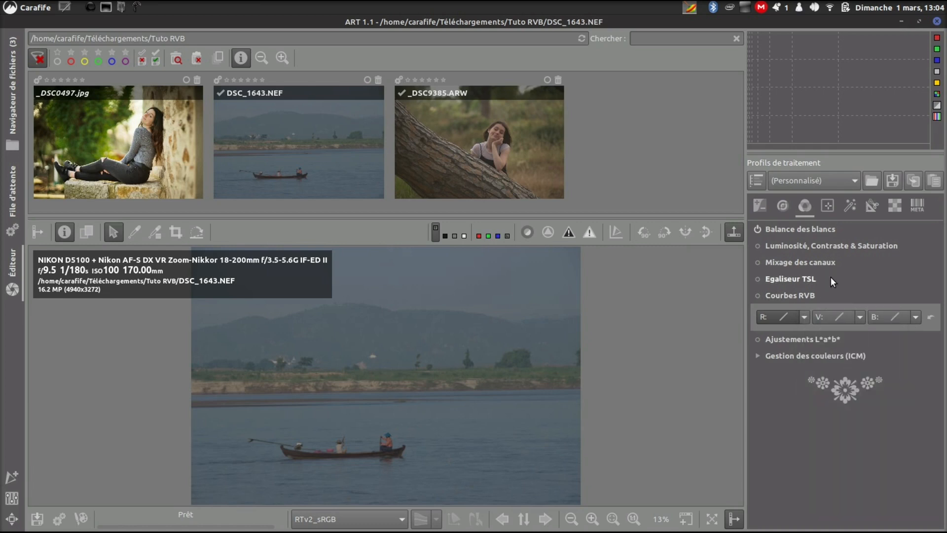
Show the luminance, blue, green and red channels in the histogram and hide the thumbnail strip above the boat photo.
click(937, 72)
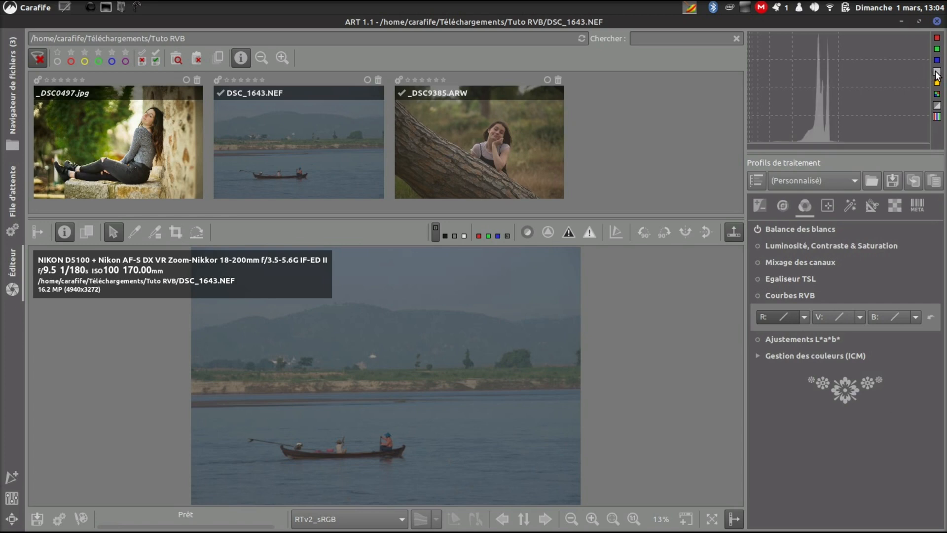
click(937, 60)
click(936, 50)
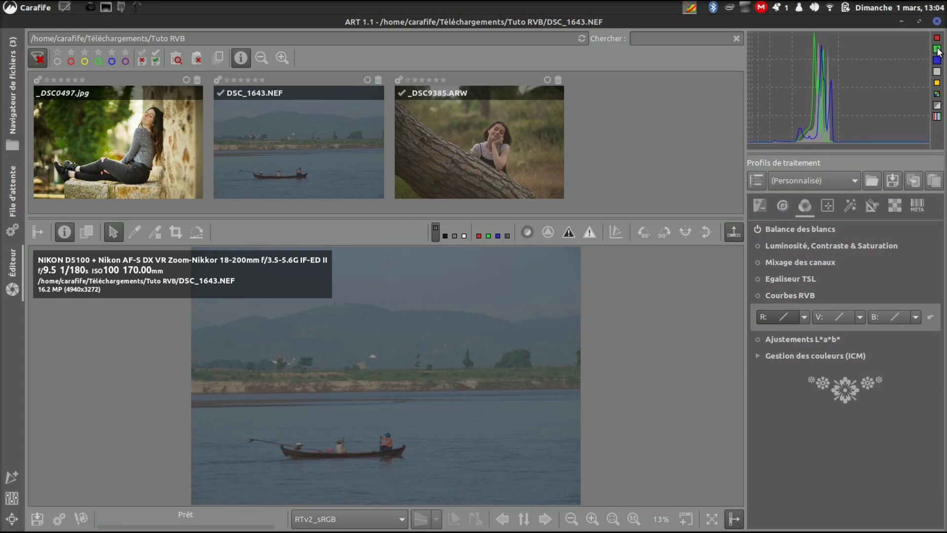
click(937, 38)
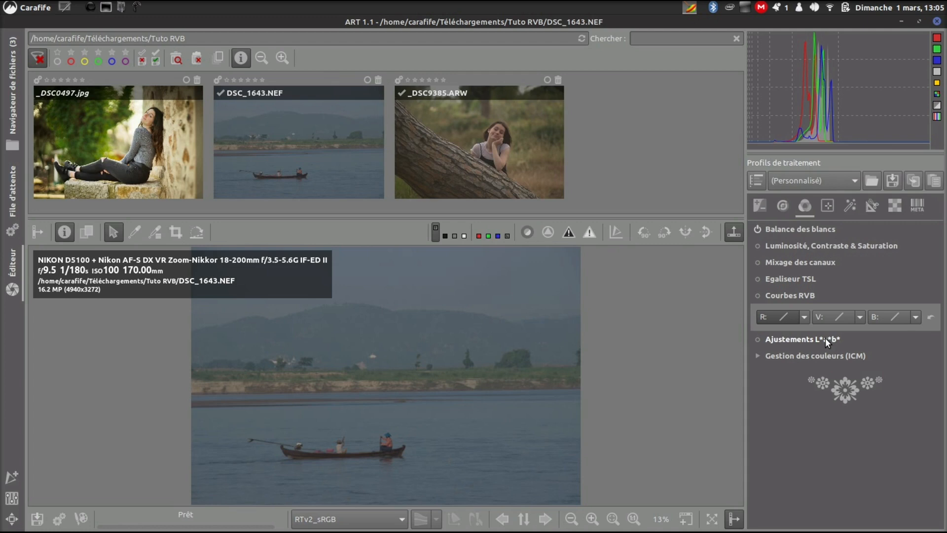
click(725, 231)
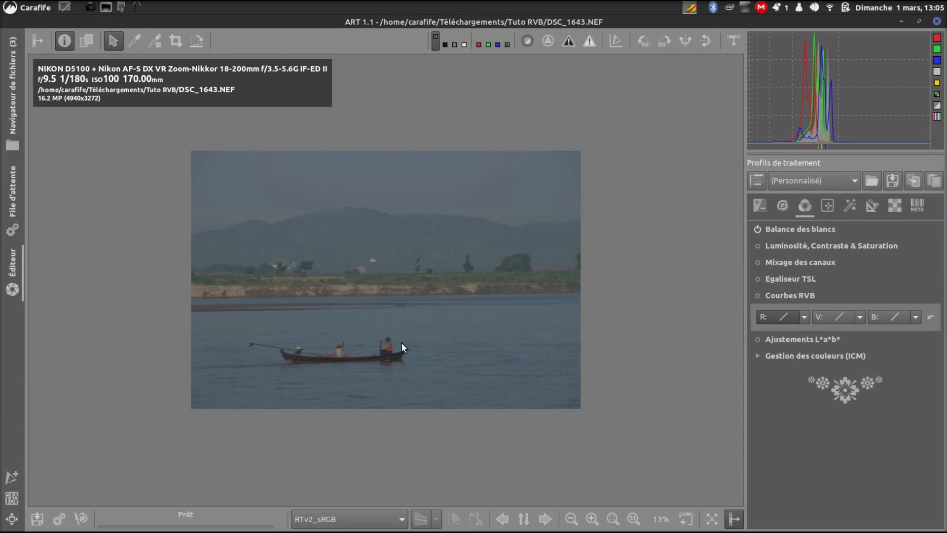
Enable Courbes Tonales and compute Courbe Tonale 1 automatically from the preview.
click(762, 202)
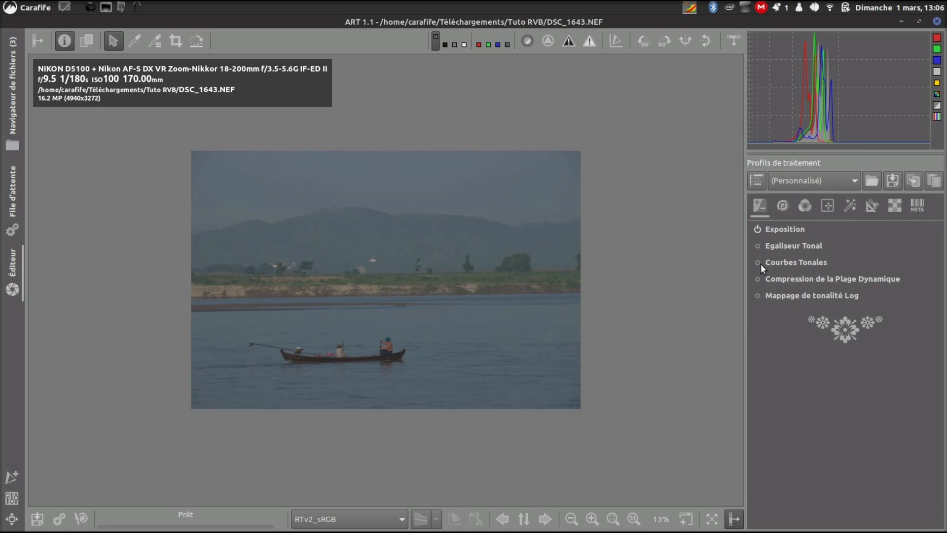
click(790, 262)
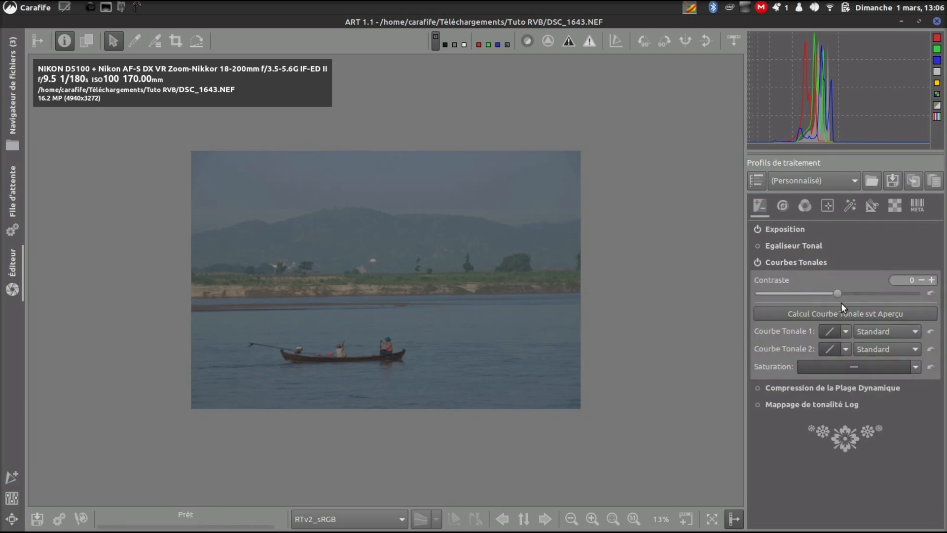
click(849, 314)
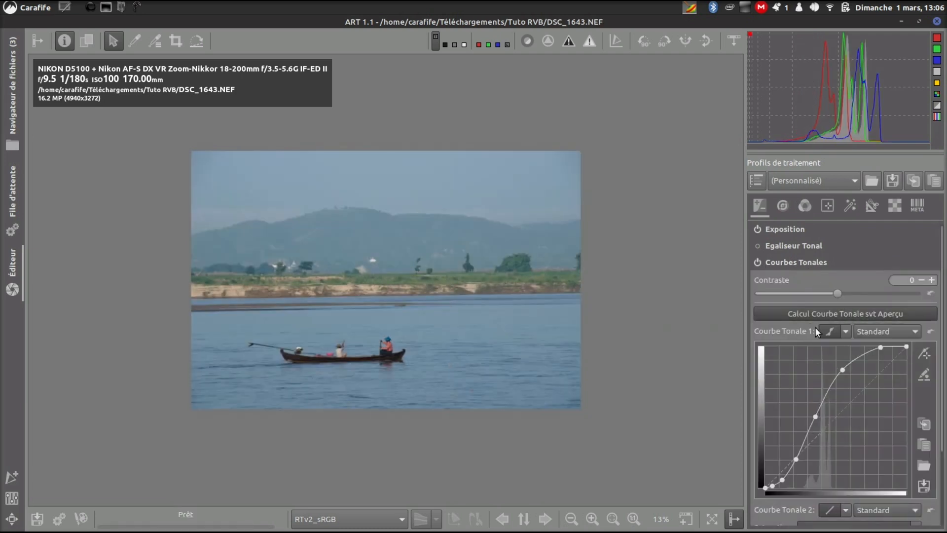
Enable Mappage de tonalité Log for the boat photo and toggle it off and on to compare.
scroll(815, 327, down, 4)
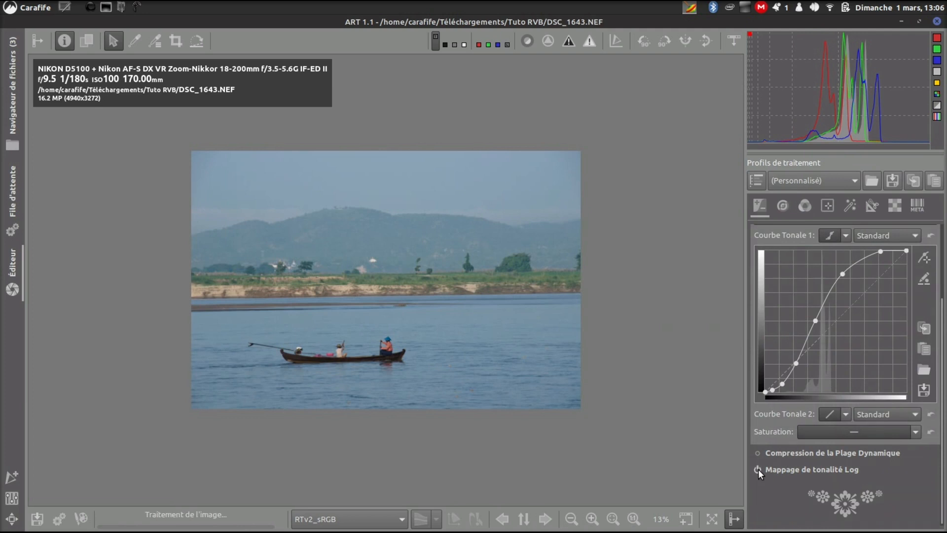
click(758, 469)
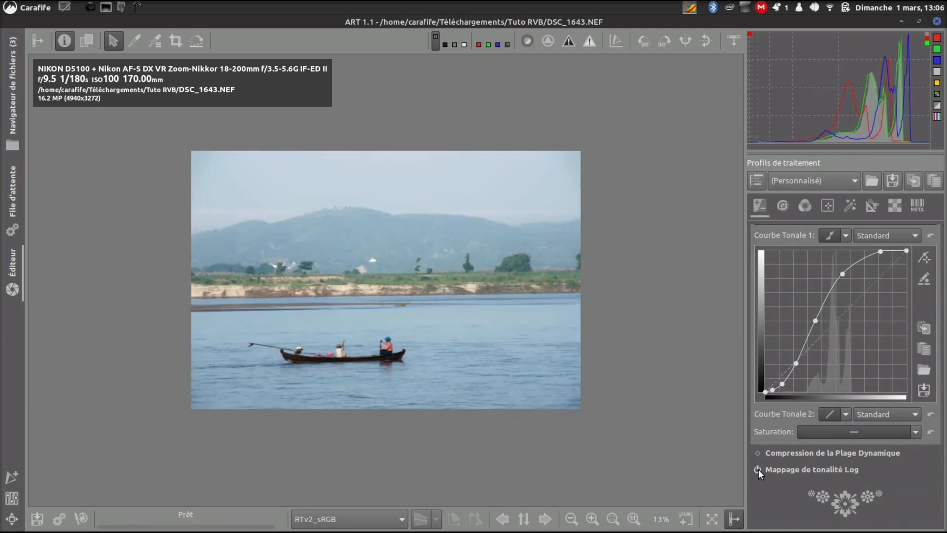
click(759, 469)
click(759, 469)
Try the Auto method in Balance des blancs, restore Appareil photo and collapse the section.
click(805, 205)
click(819, 230)
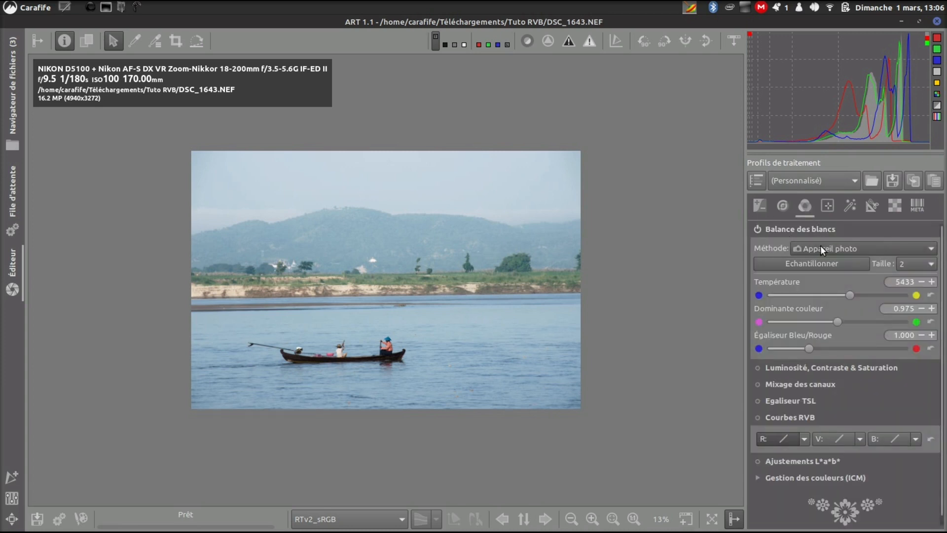
click(827, 251)
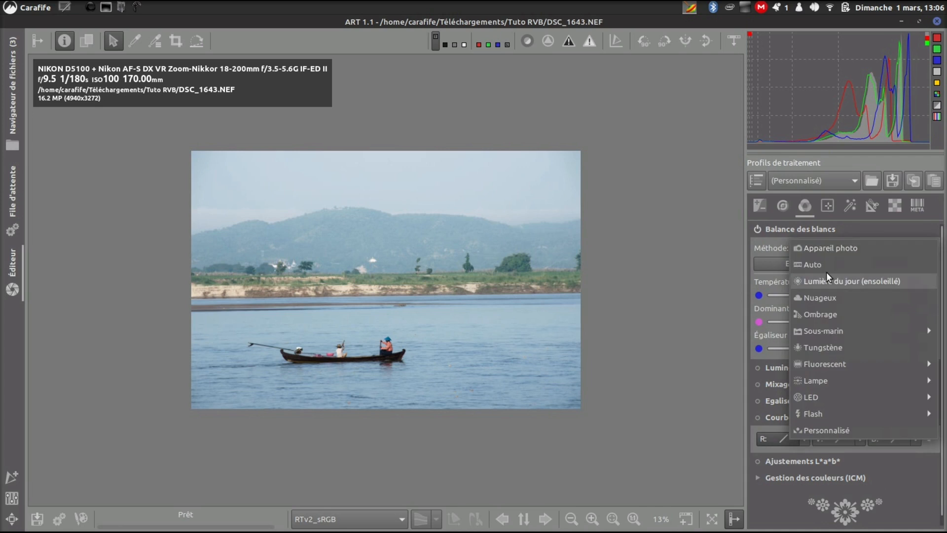
click(824, 268)
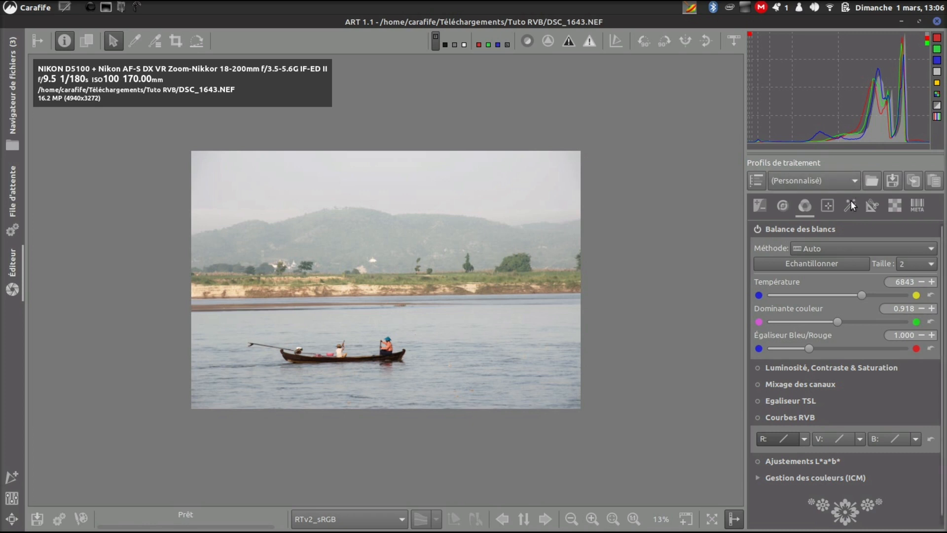
click(850, 245)
click(855, 235)
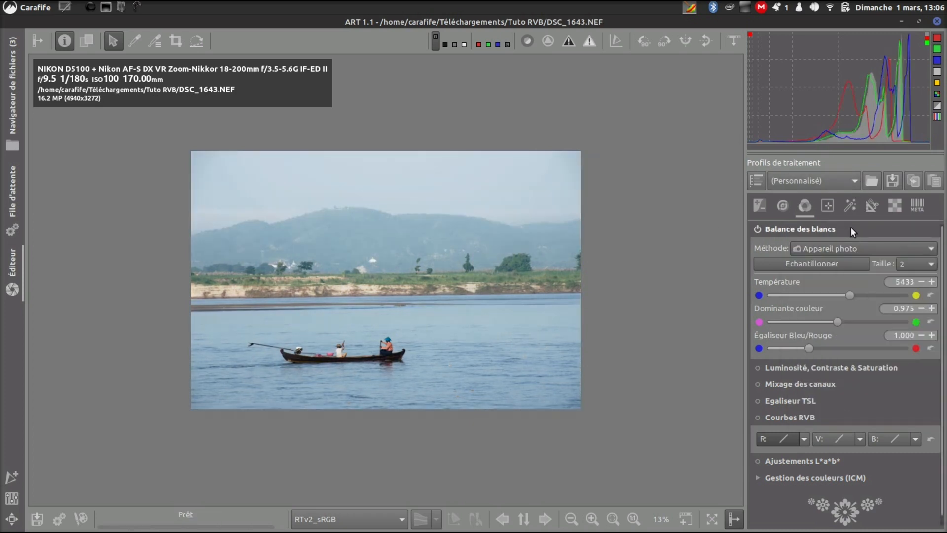
click(813, 232)
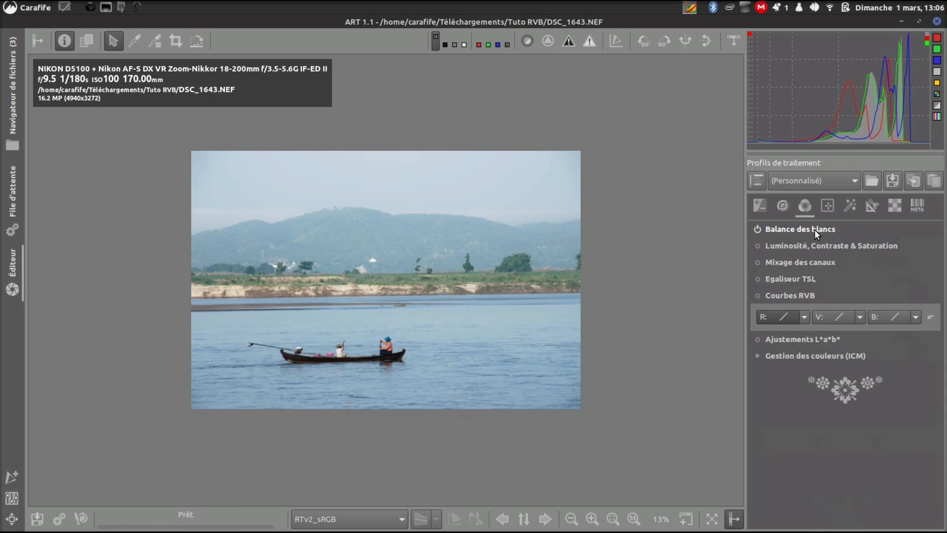
Enable Courbes RVB and set the red, green and blue curves to the Standard type.
click(759, 295)
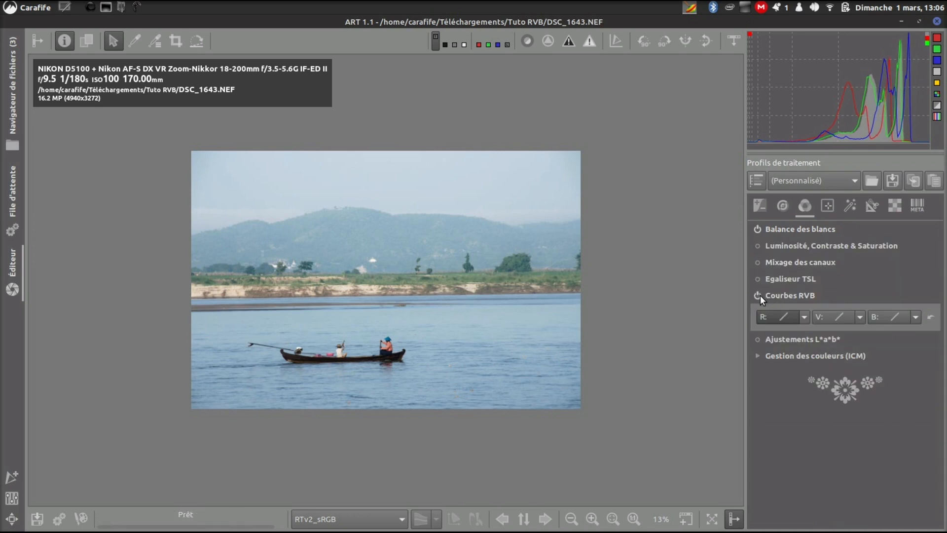
click(804, 315)
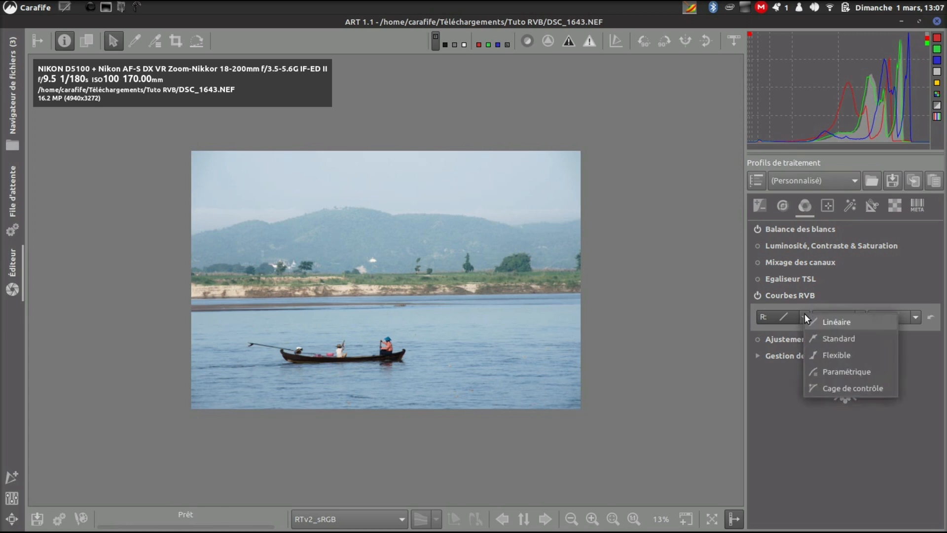
click(833, 339)
click(861, 316)
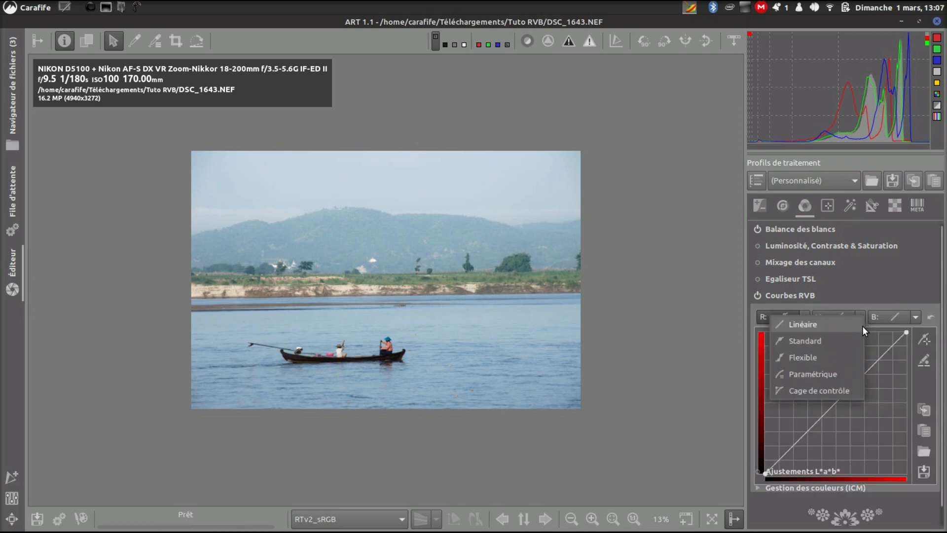
click(852, 341)
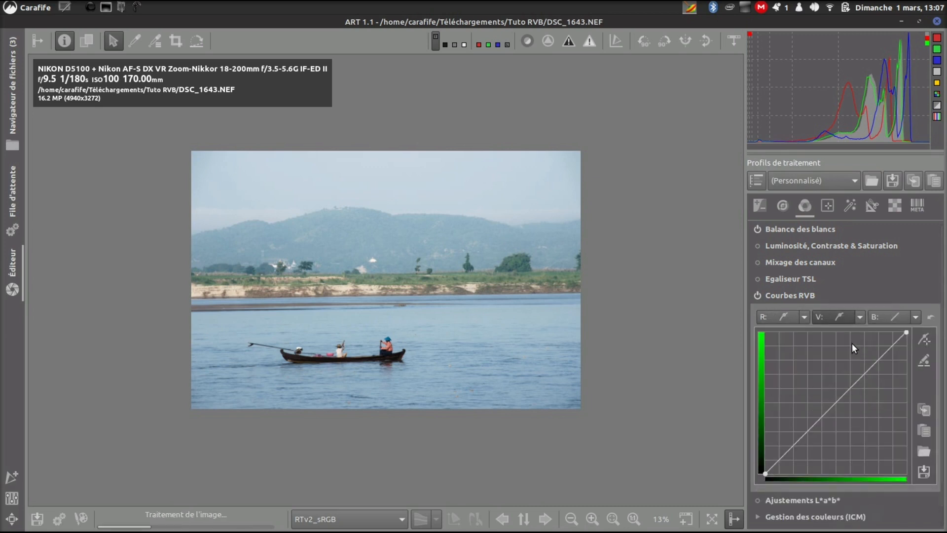
click(917, 317)
click(882, 342)
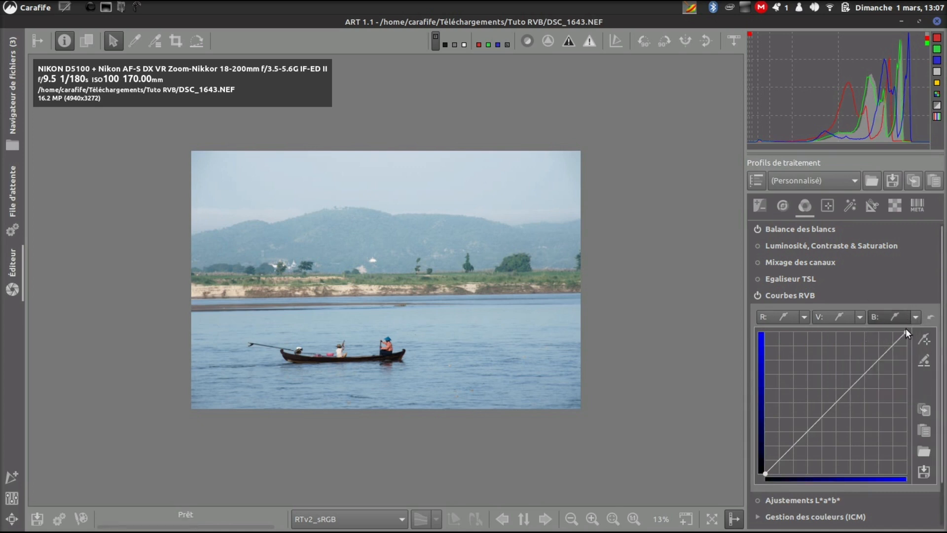
Lower the blue curve's white endpoint slightly and move the red curve's white endpoint slightly inward along the upper edge.
drag(907, 333, 912, 339)
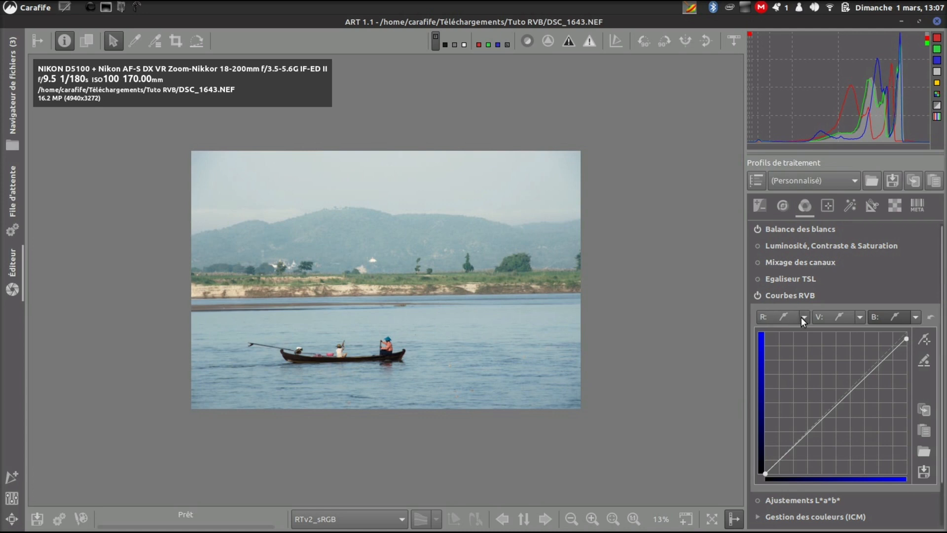
click(780, 319)
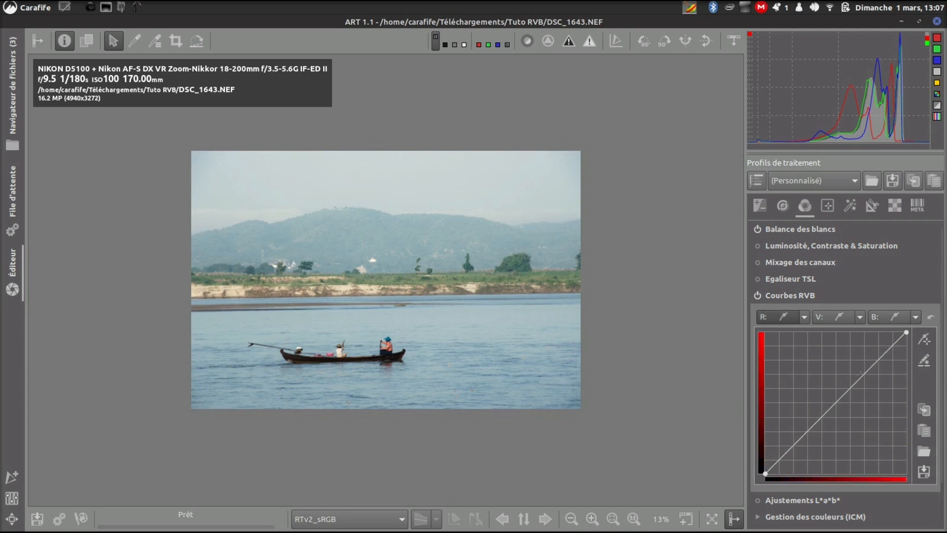
drag(903, 331, 901, 331)
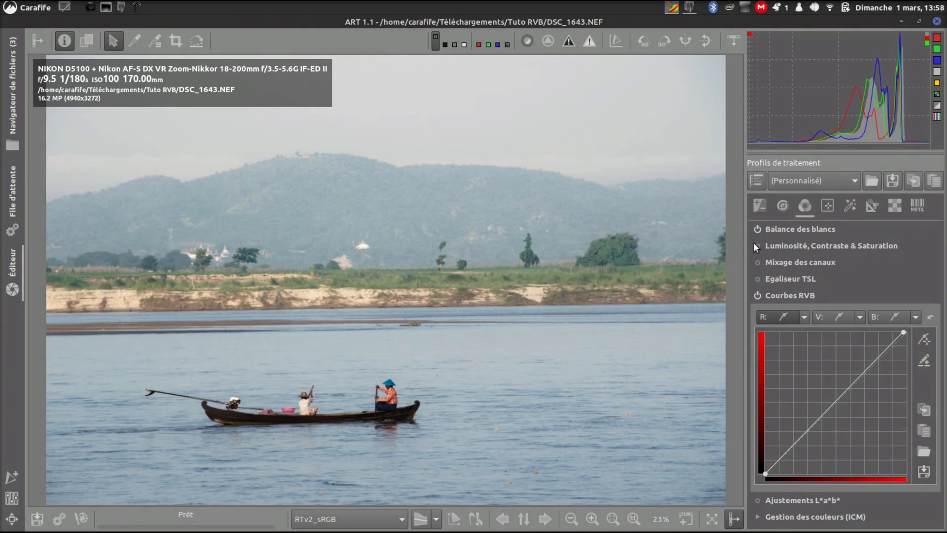
click(759, 295)
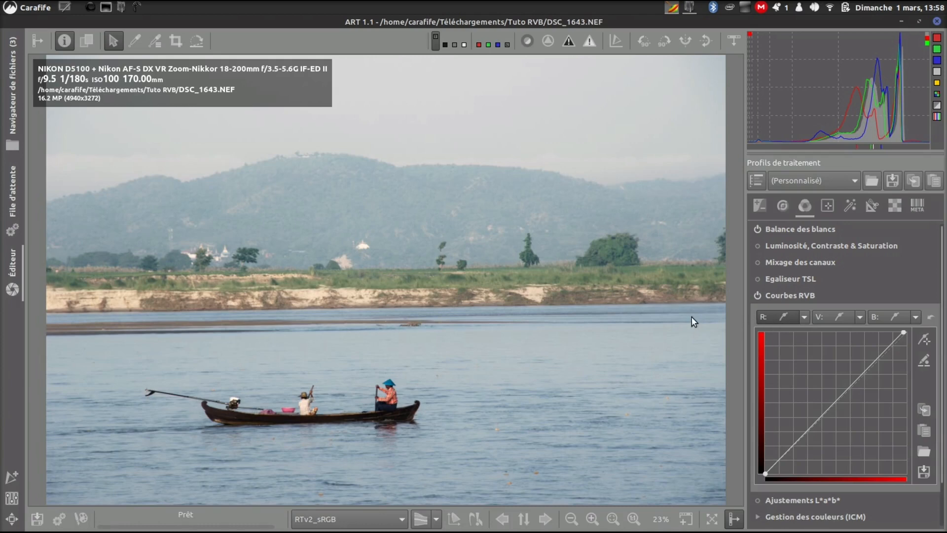
Open _DSC0497.jpg from the thumbnail strip for editing and hide the strip again.
click(732, 42)
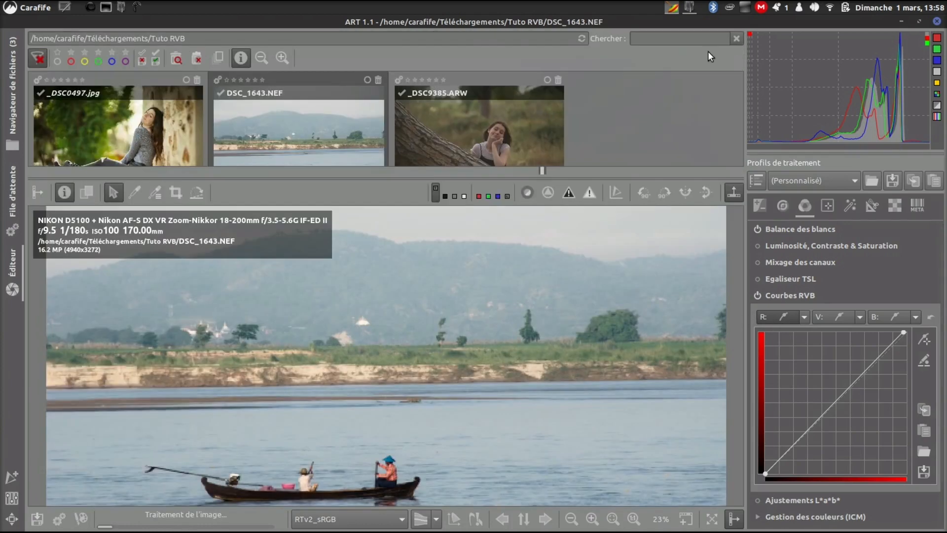
double_click(143, 129)
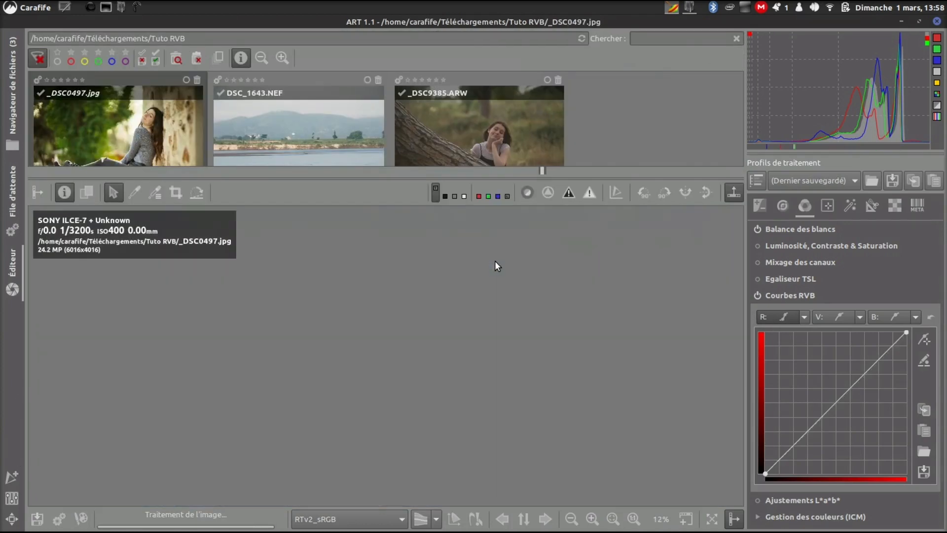
click(734, 192)
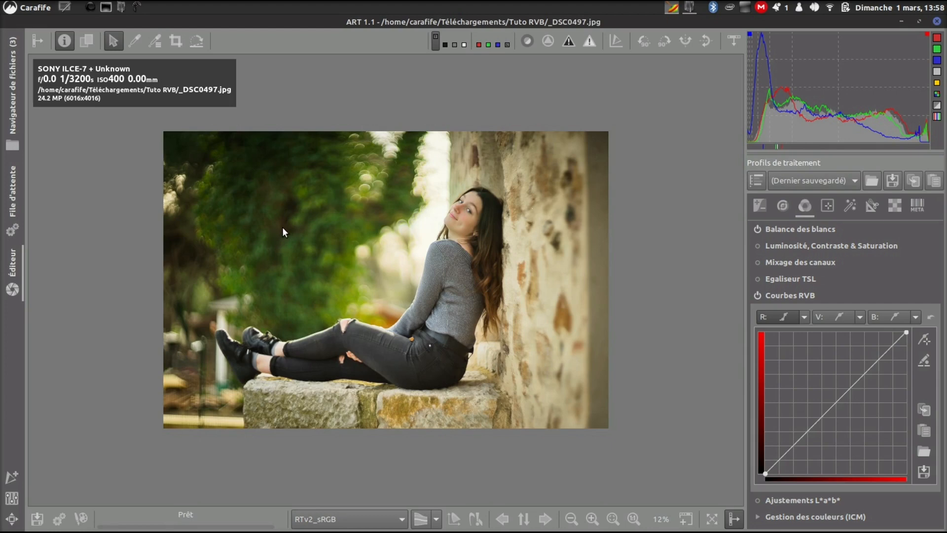
scroll(282, 227, up, 2)
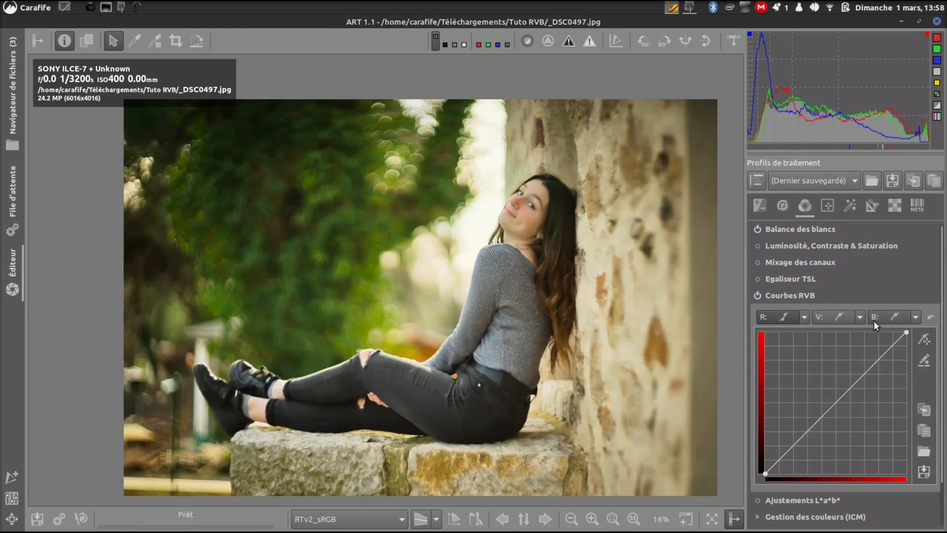
Set the red, green and blue curves in Courbes RVB to the Linéaire type.
click(803, 315)
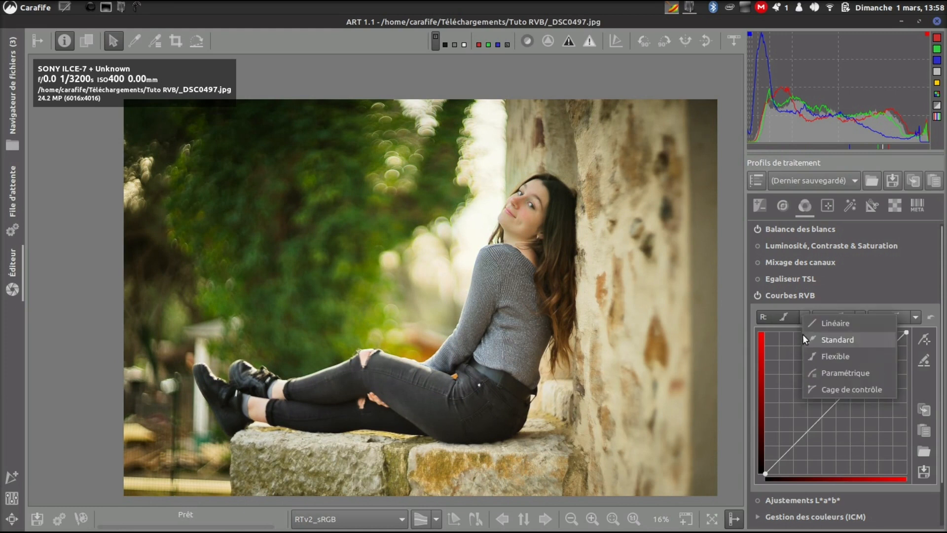
click(837, 321)
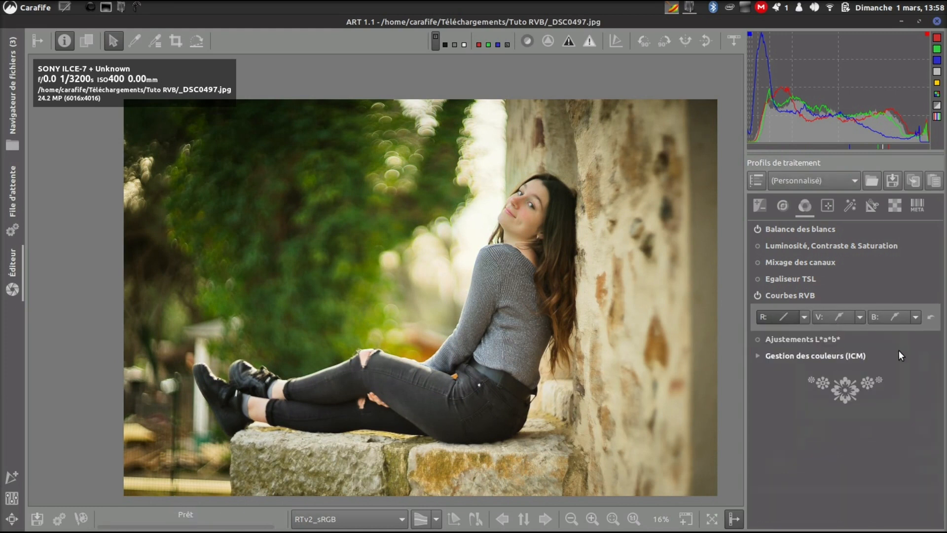
click(916, 319)
click(871, 328)
click(862, 320)
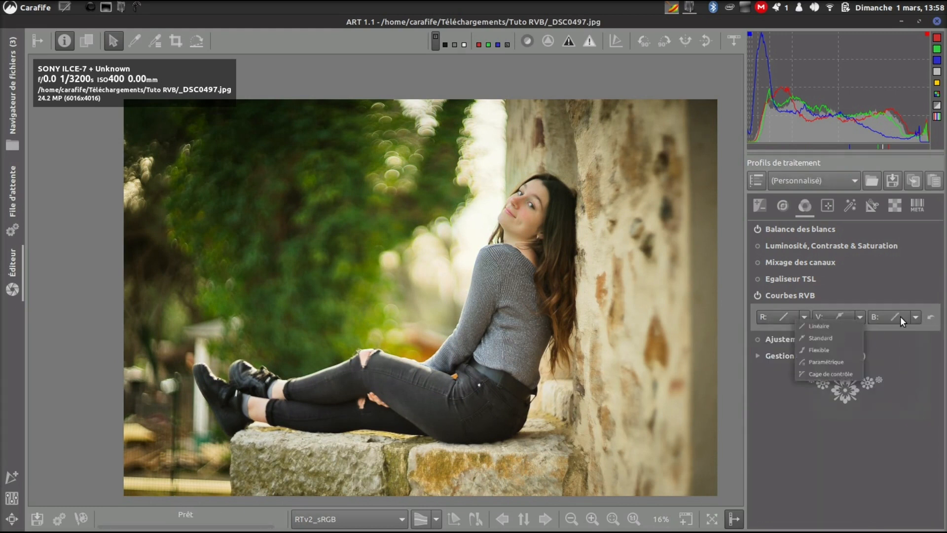
click(828, 324)
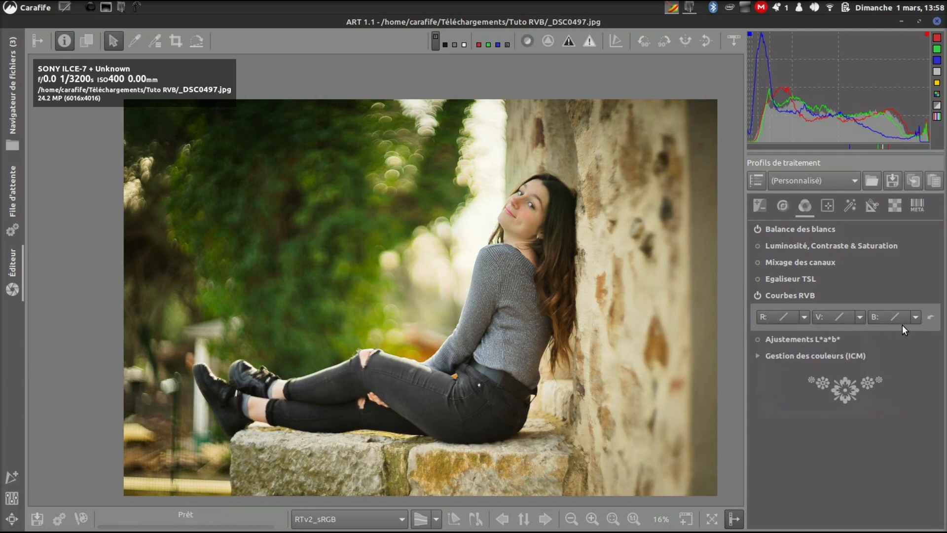
Set the green curve to the Standard type and add a control point sampled from the background foliage.
click(862, 318)
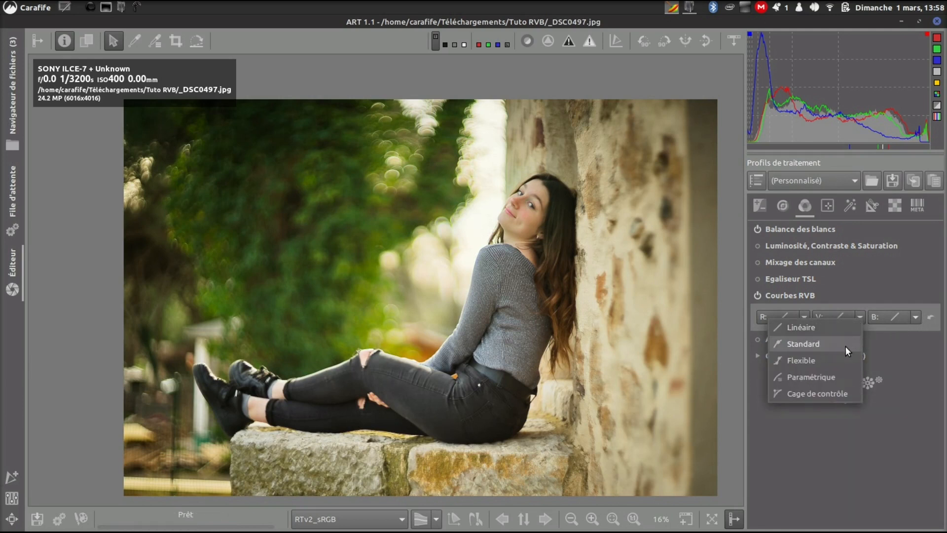
click(846, 347)
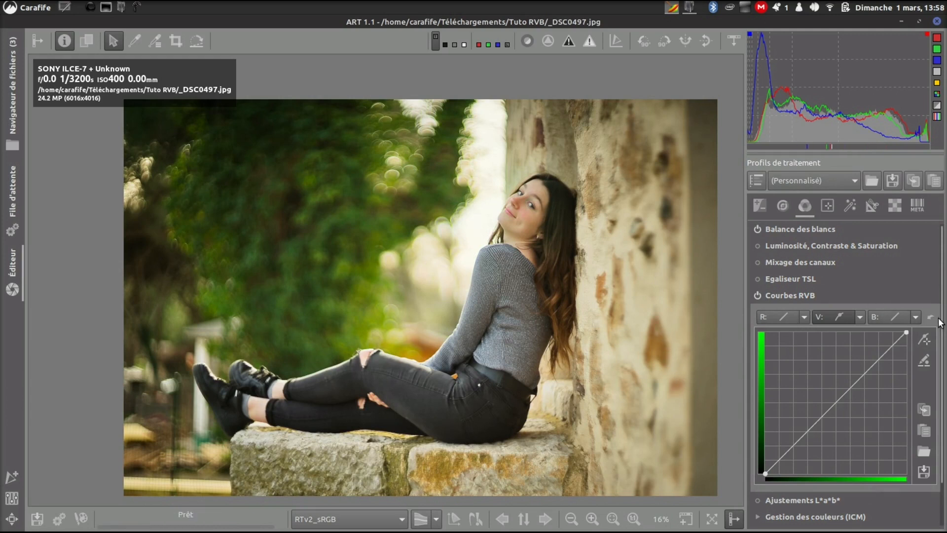
click(925, 343)
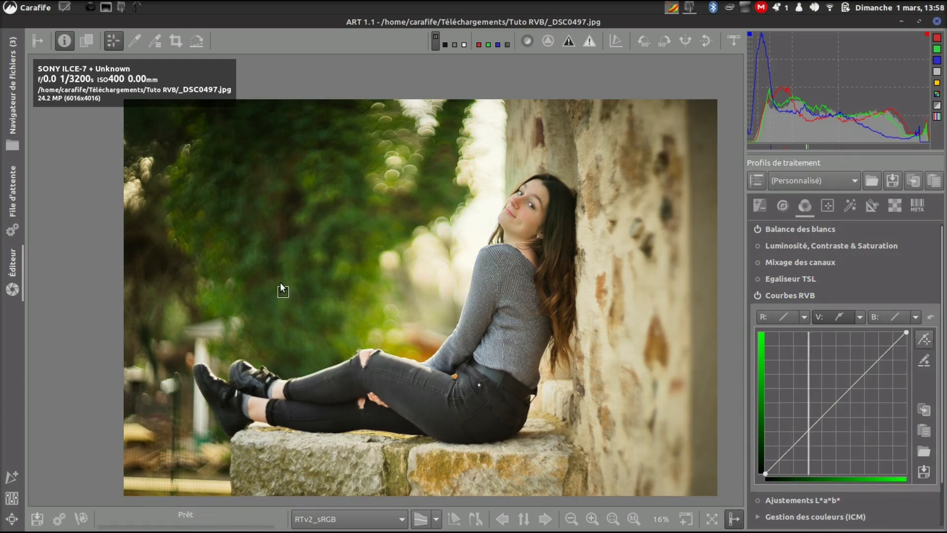
click(288, 253)
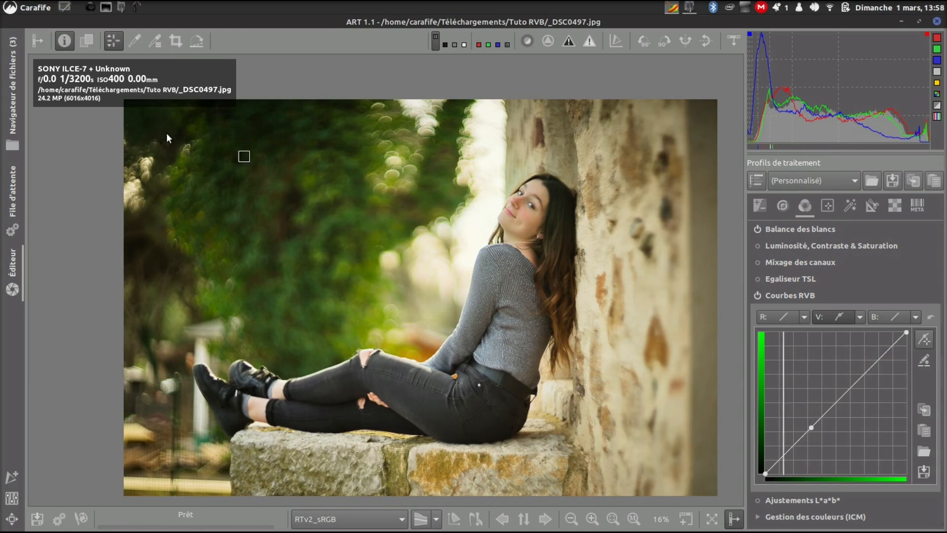
click(113, 41)
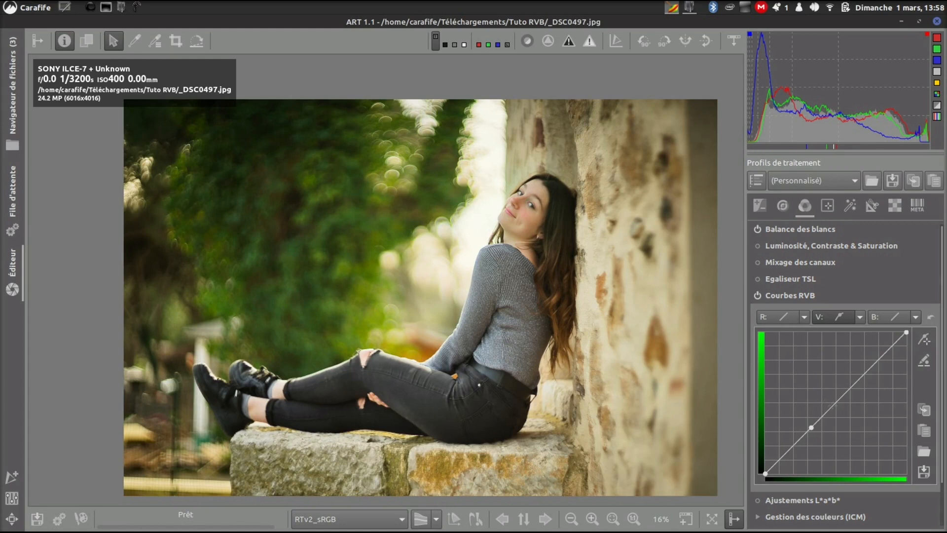
Try raising the foliage point on the green curve between two added anchor points, and reset the curve.
click(834, 405)
click(787, 452)
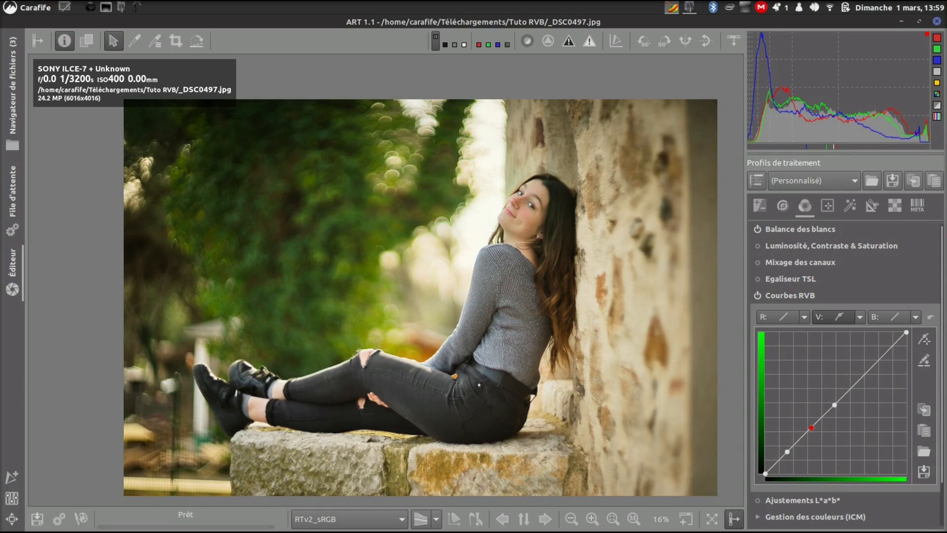
drag(811, 427, 806, 423)
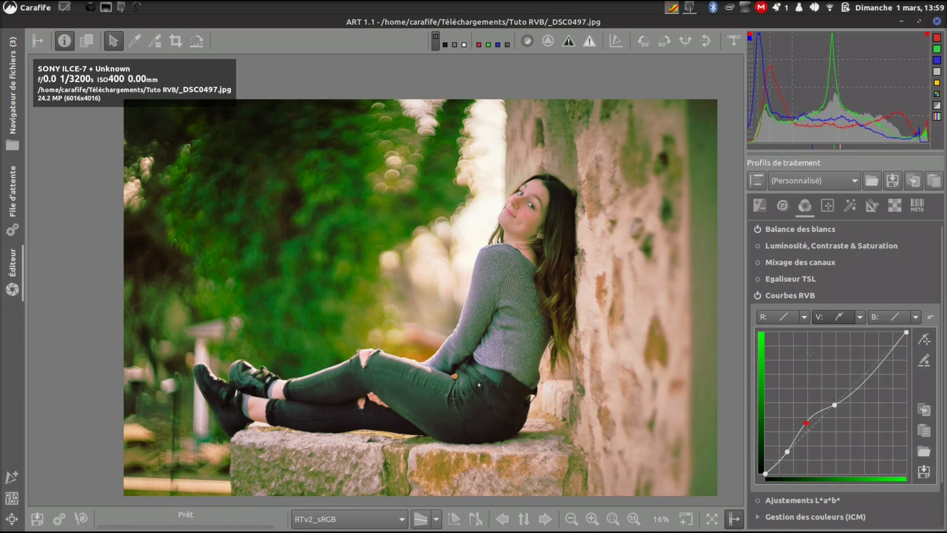
click(760, 294)
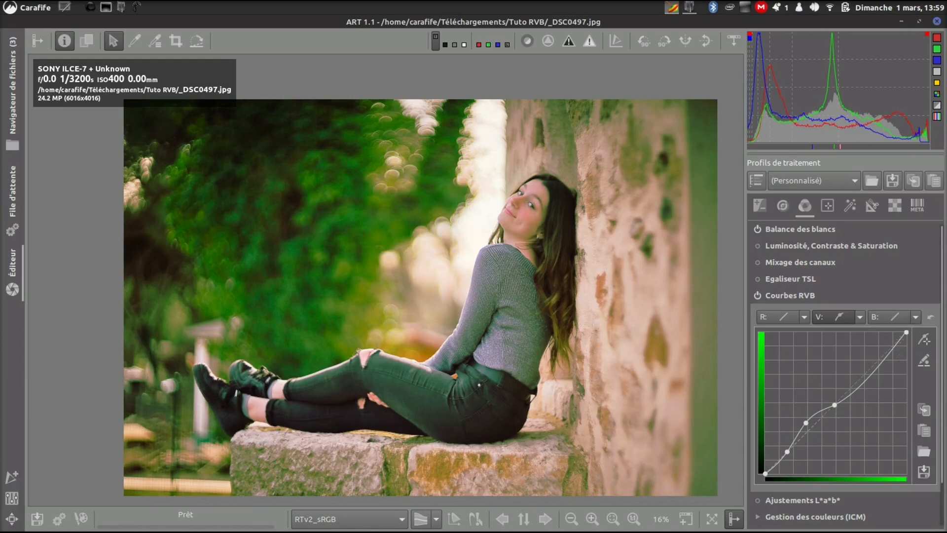
click(931, 317)
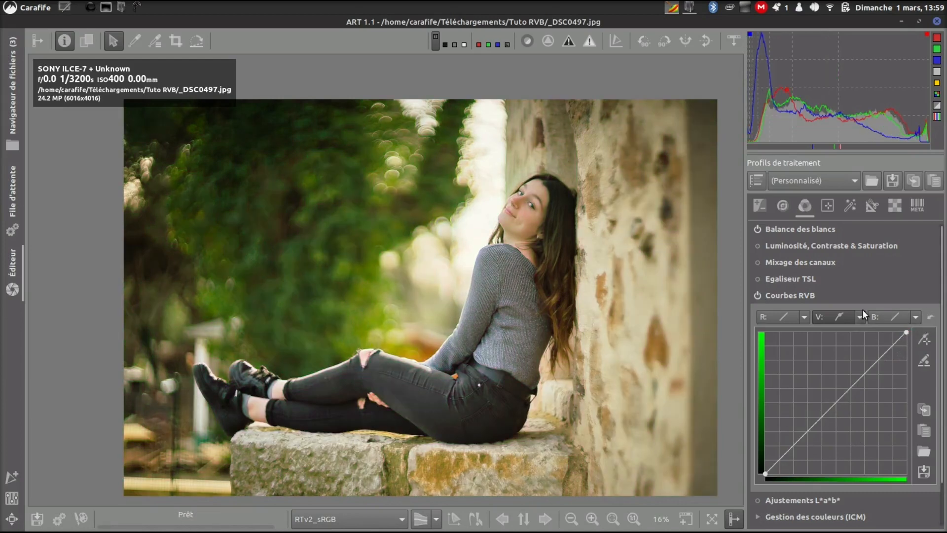
Set the green curve to the Flexible type and add a control point sampled from the green foliage behind the woman.
click(860, 318)
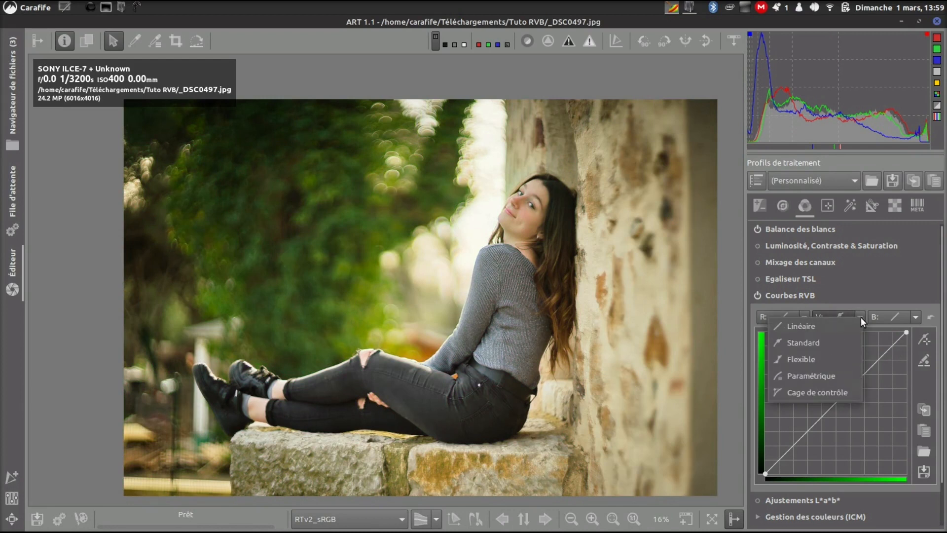
click(837, 359)
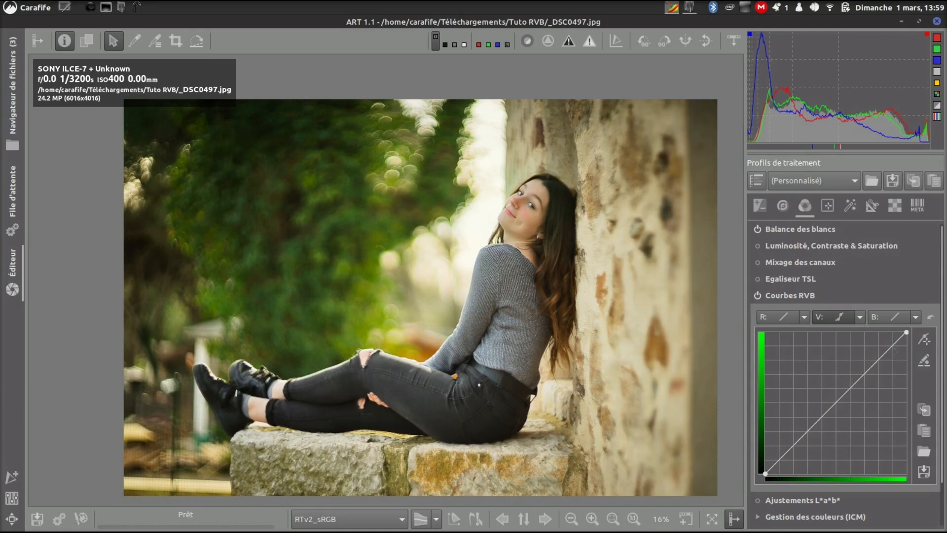
click(924, 339)
click(292, 253)
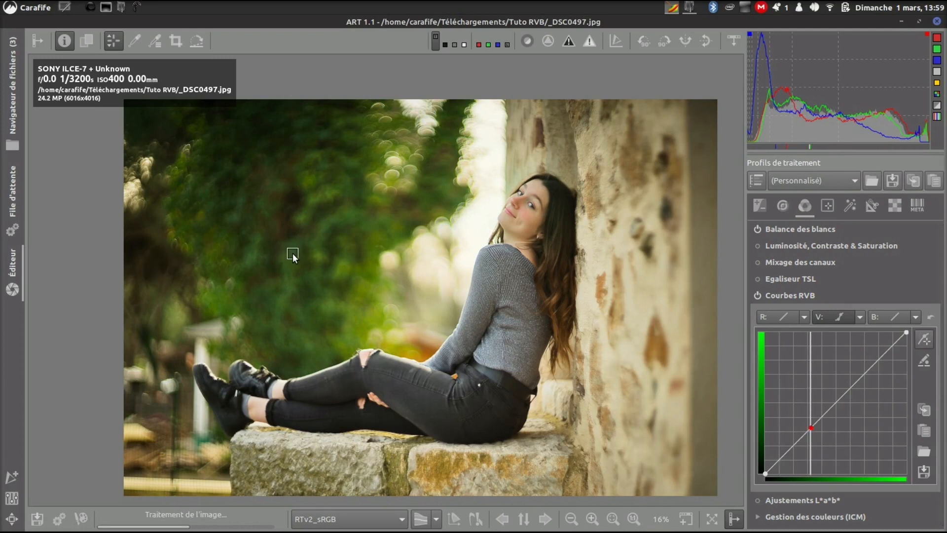
click(923, 341)
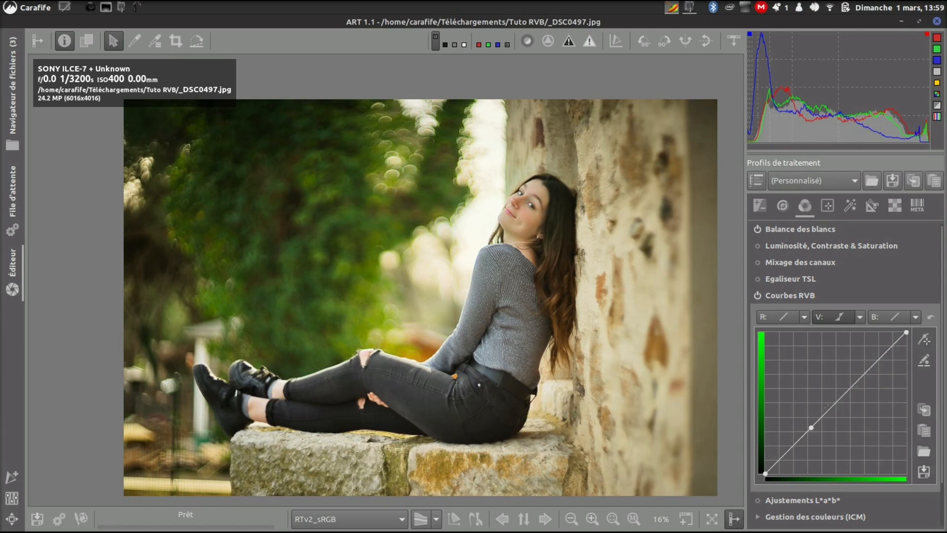
Anchor the green curve on both sides of the foliage point, raise that point slightly and compare with Courbes RVB off and on.
click(832, 407)
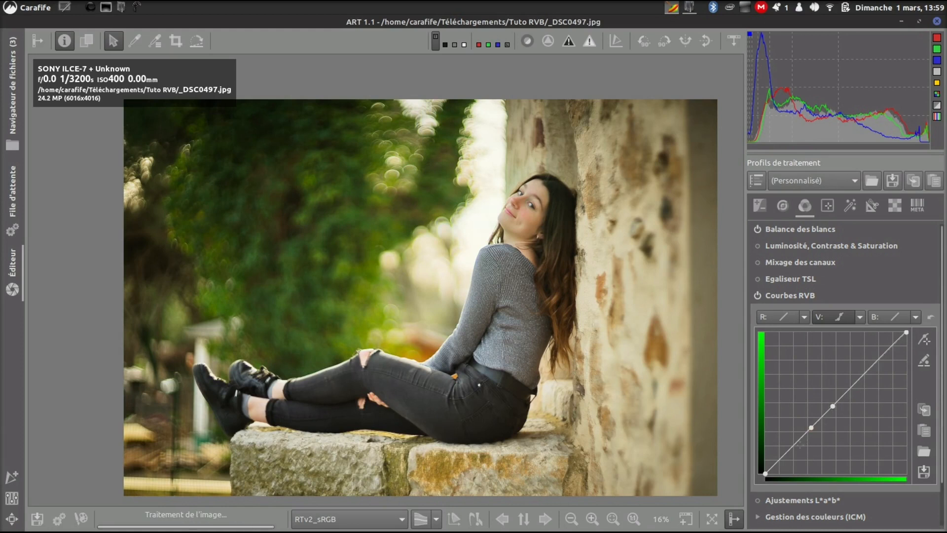
click(788, 452)
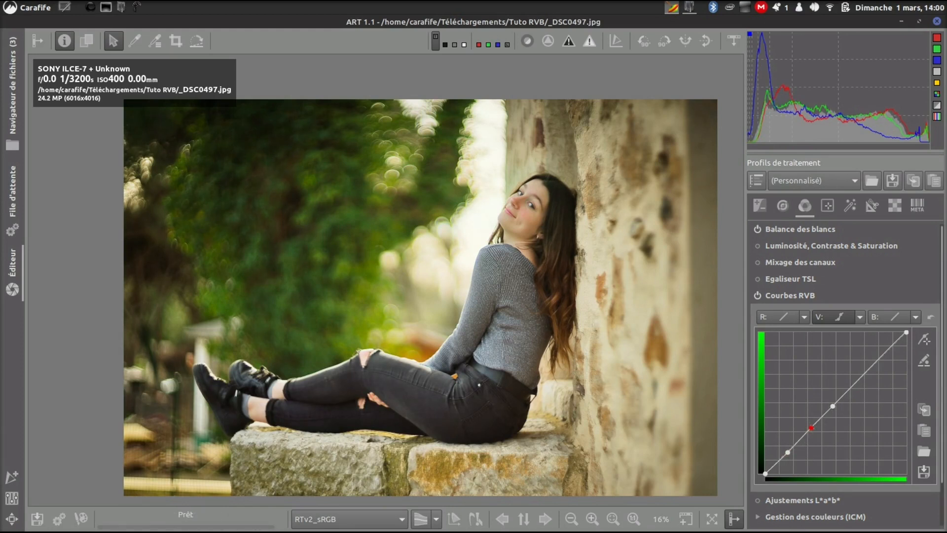
drag(811, 427, 811, 427)
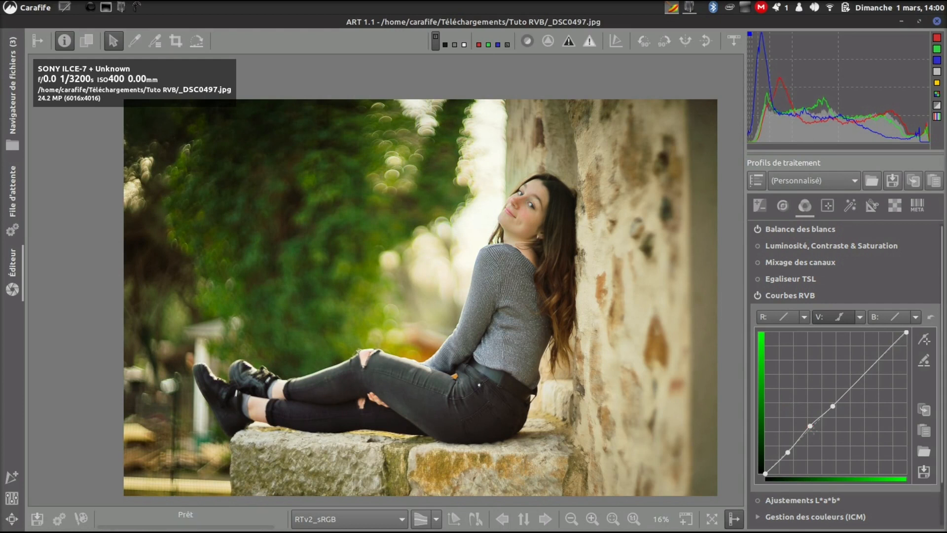
drag(811, 426, 800, 416)
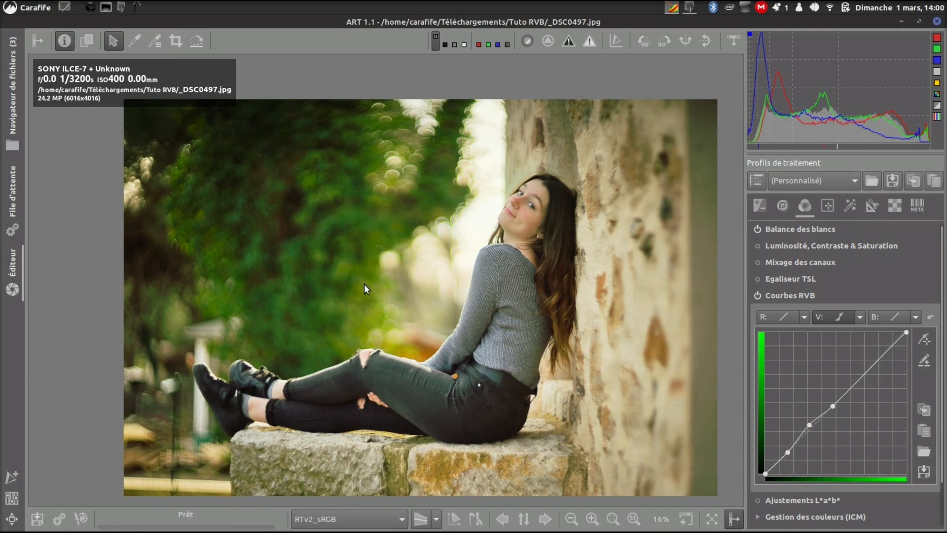
click(757, 295)
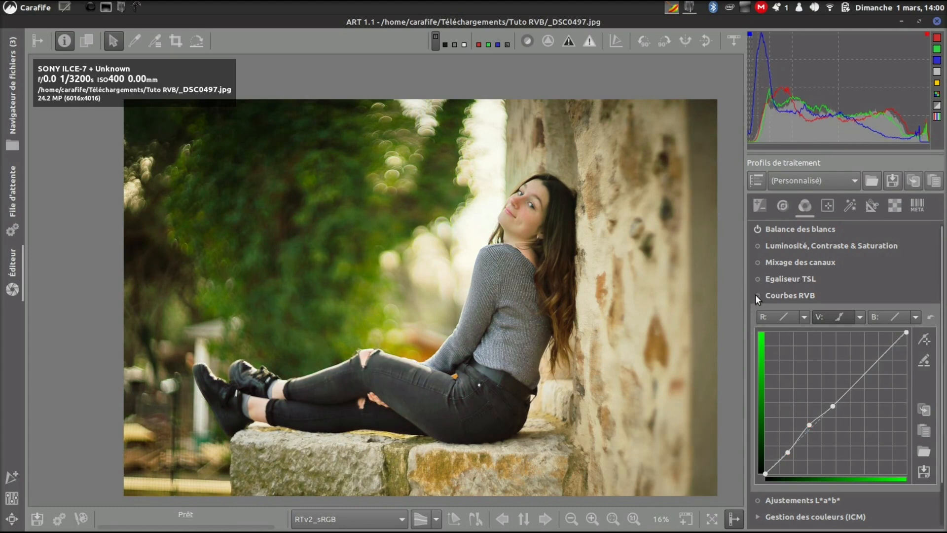
click(757, 295)
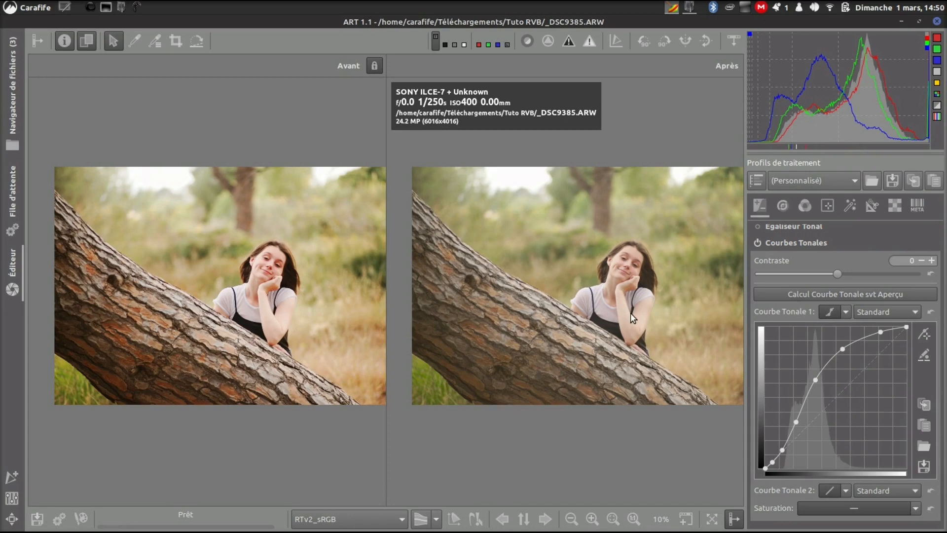
Set the curve type of Courbe Tonale 2 to Standard for _DSC9385.ARW.
scroll(630, 313, up, 1)
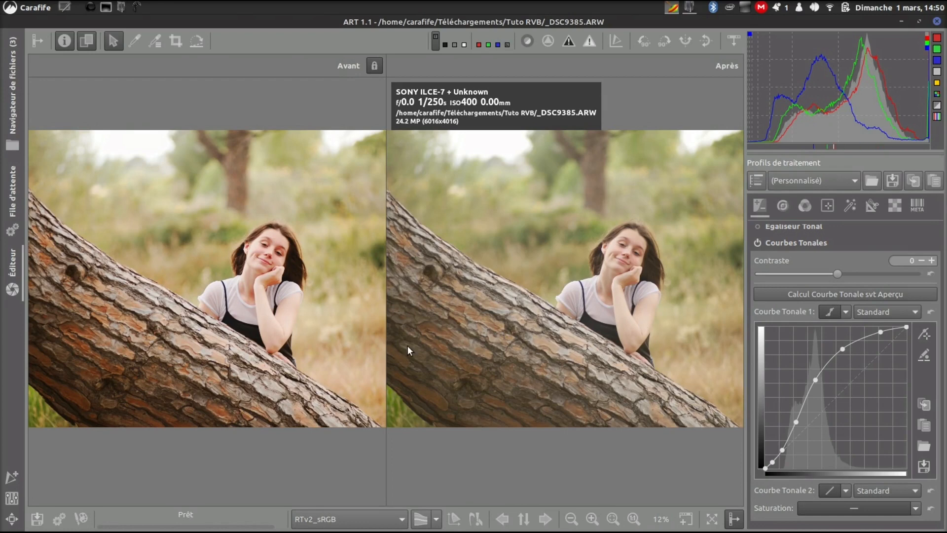
scroll(554, 309, down, 2)
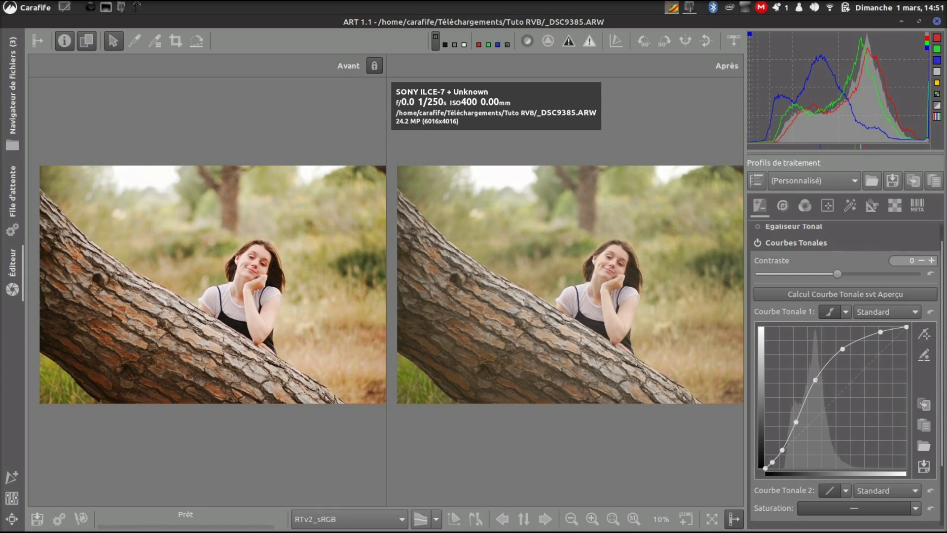
scroll(816, 380, down, 3)
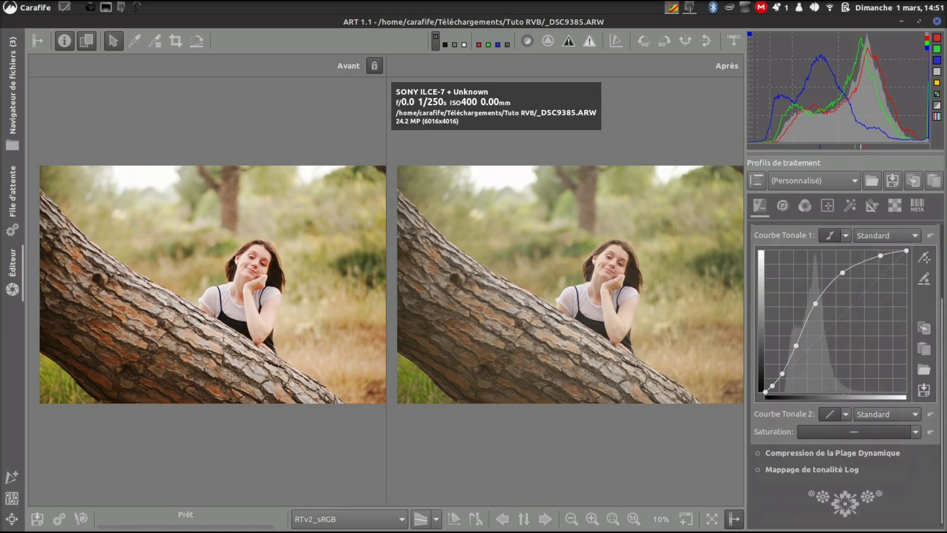
click(846, 415)
click(893, 434)
scroll(907, 418, down, 4)
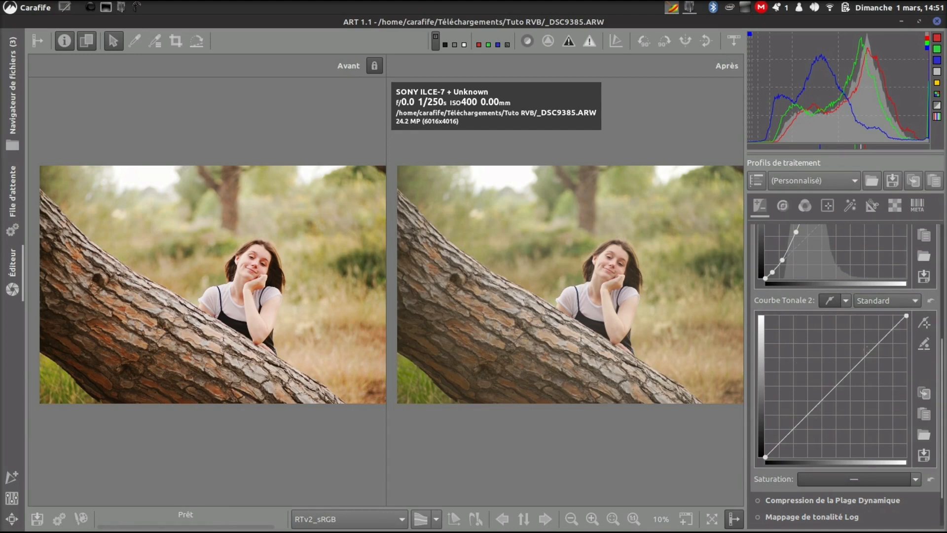
Shape Courbe Tonale 2 into a gentle S by raising a highlight point and lowering a shadow point.
drag(866, 355, 867, 347)
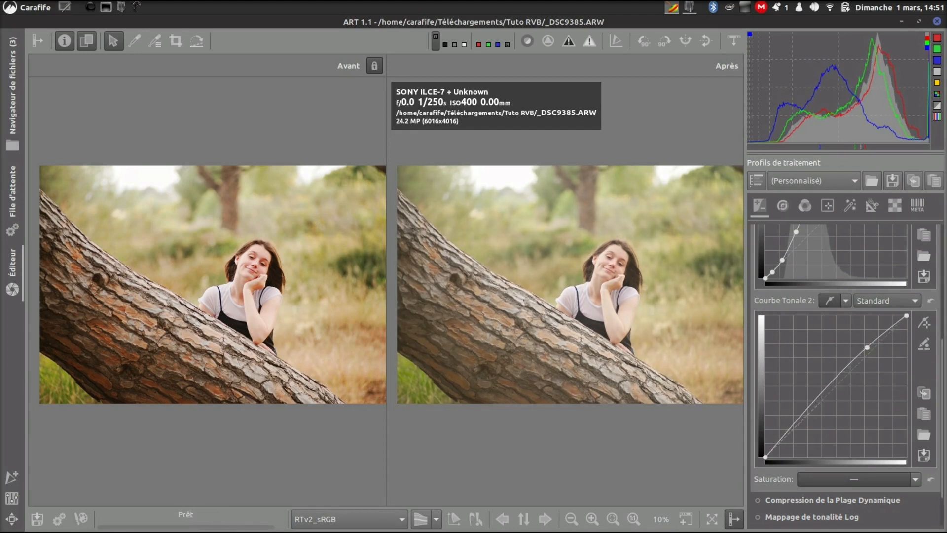
drag(805, 413, 800, 428)
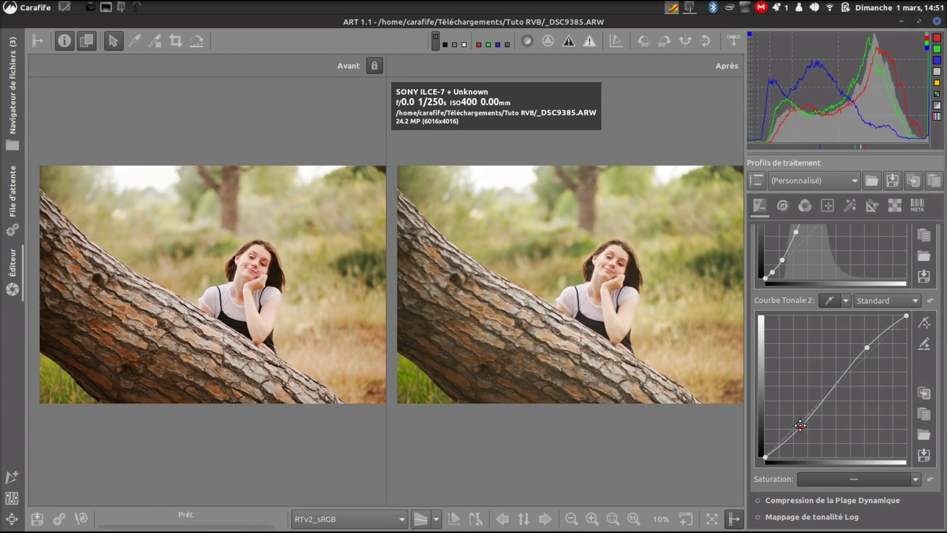
drag(867, 348, 866, 343)
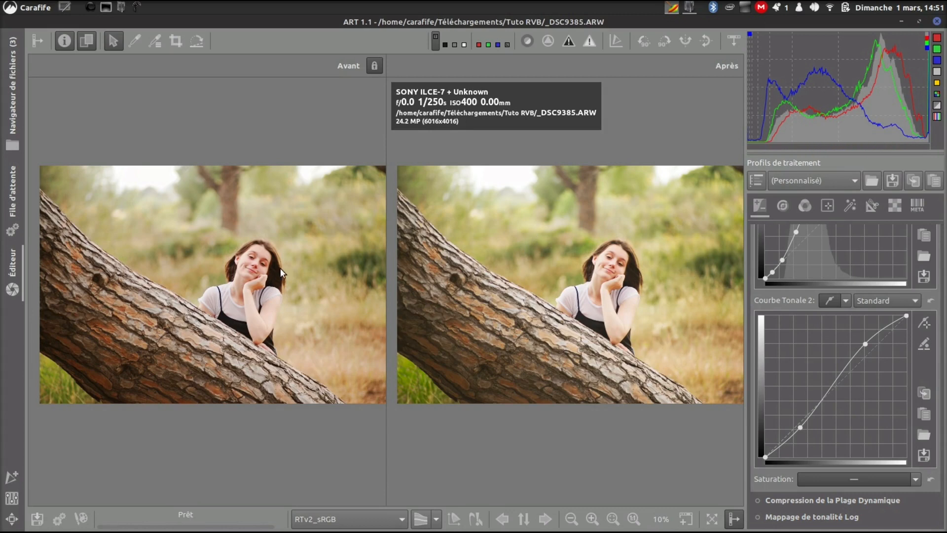
Add a midtone point to the green curve in Courbes RVB and lower it slightly below the diagonal.
click(805, 205)
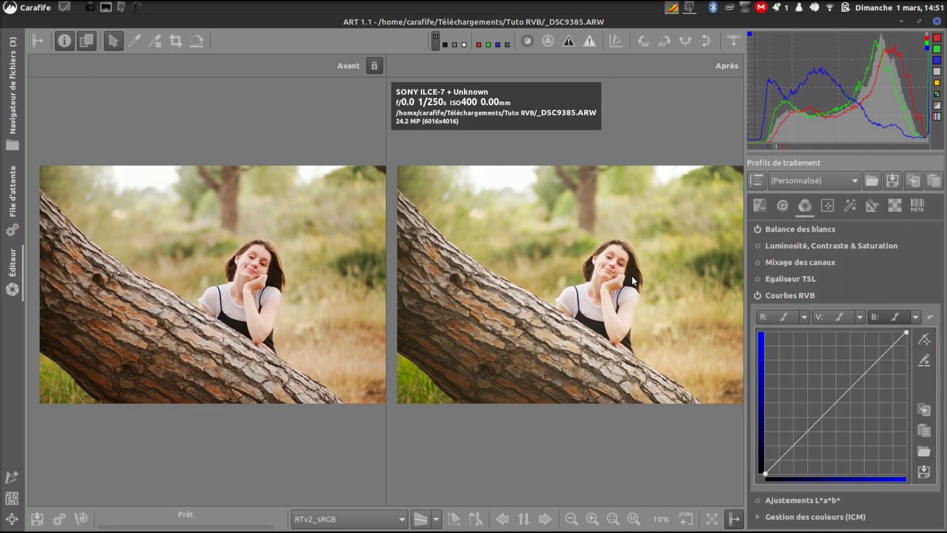
click(827, 311)
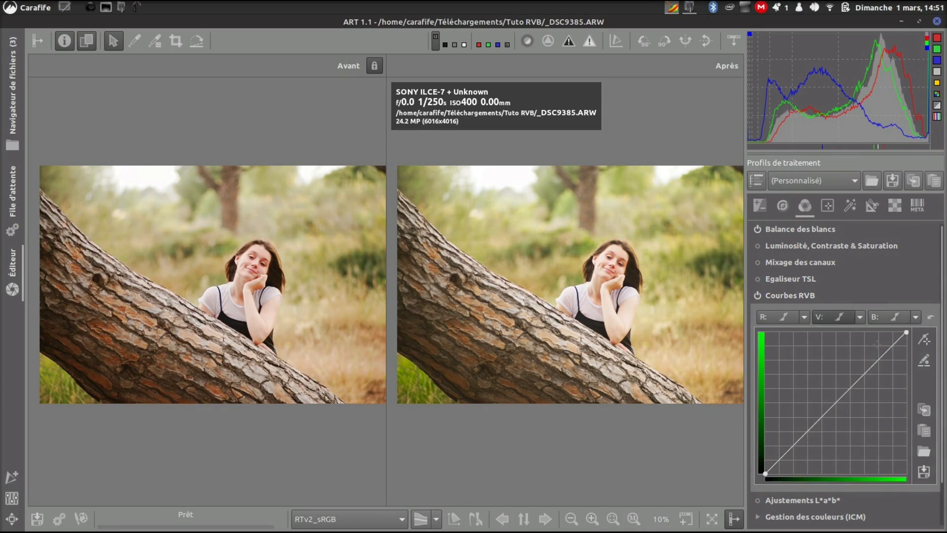
click(841, 398)
drag(841, 398, 844, 399)
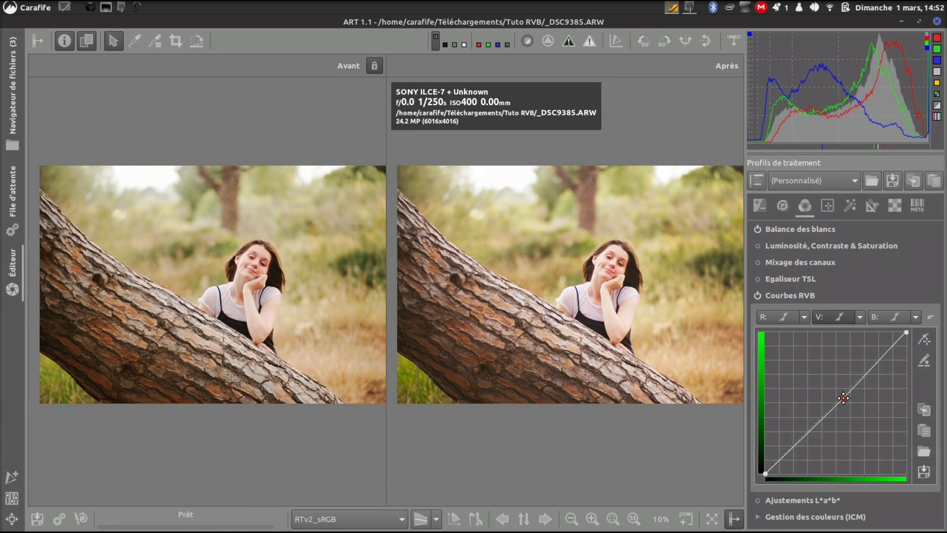
drag(843, 399, 845, 397)
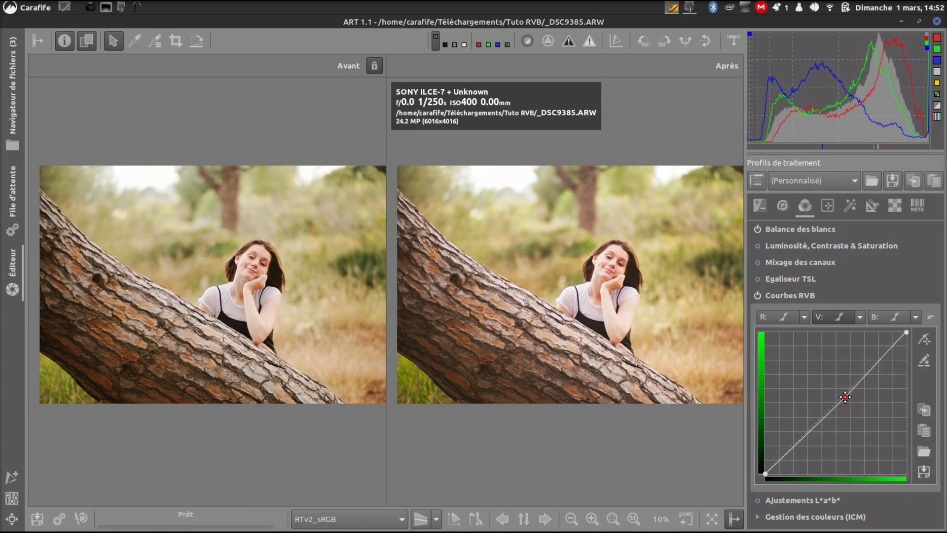
Shape the blue curve in Courbes RVB into a slight S with a raised highlight point and a lowered shadow point.
click(887, 313)
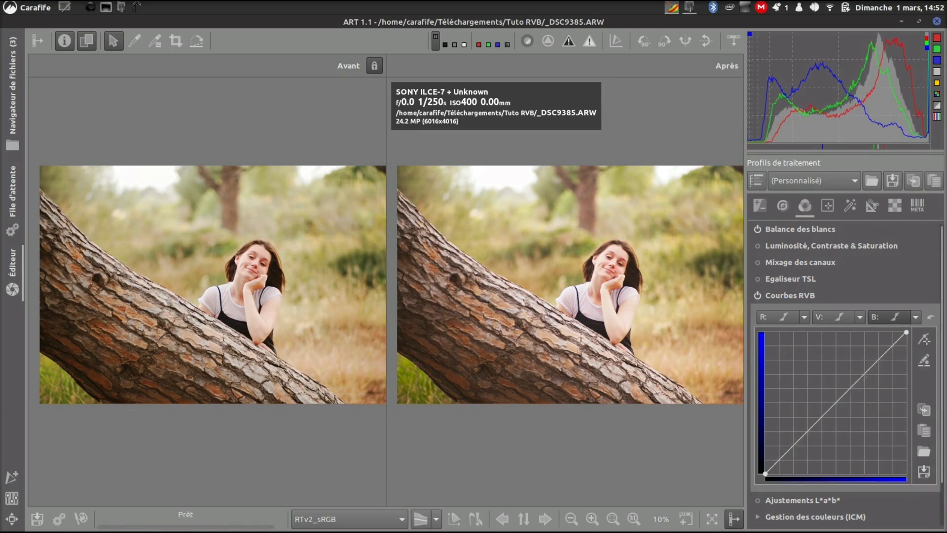
click(863, 372)
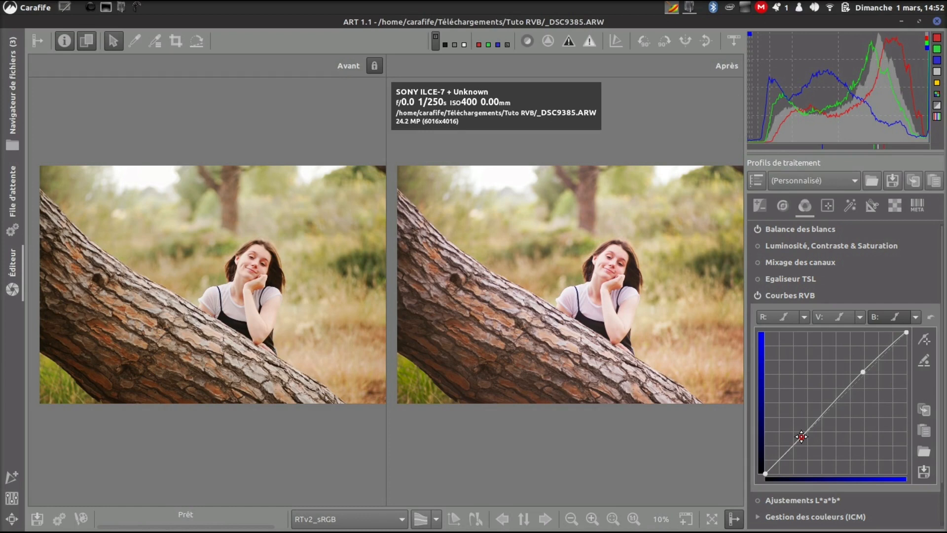
drag(802, 436, 805, 437)
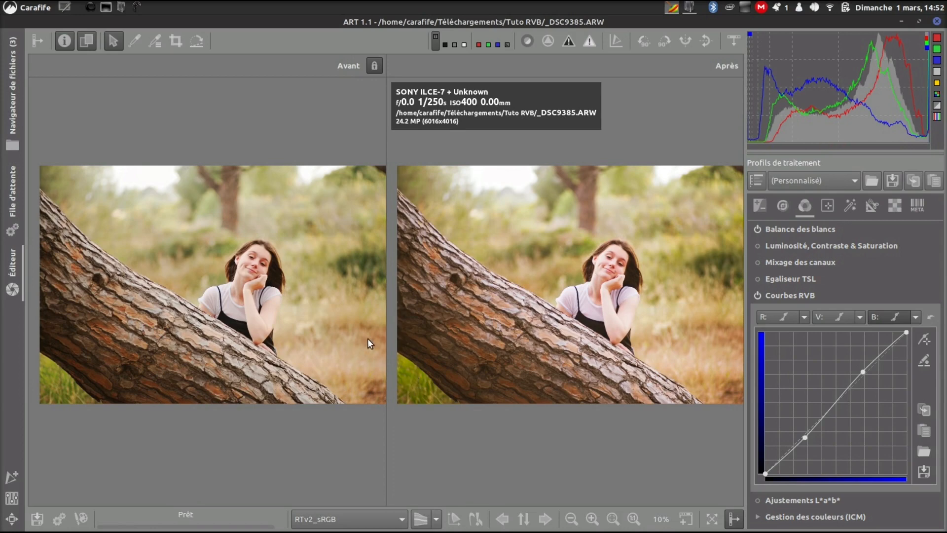
Examine the woman's skin and shirt and the background foliage up close in the before and after views.
scroll(605, 299, up, 3)
scroll(624, 300, up, 2)
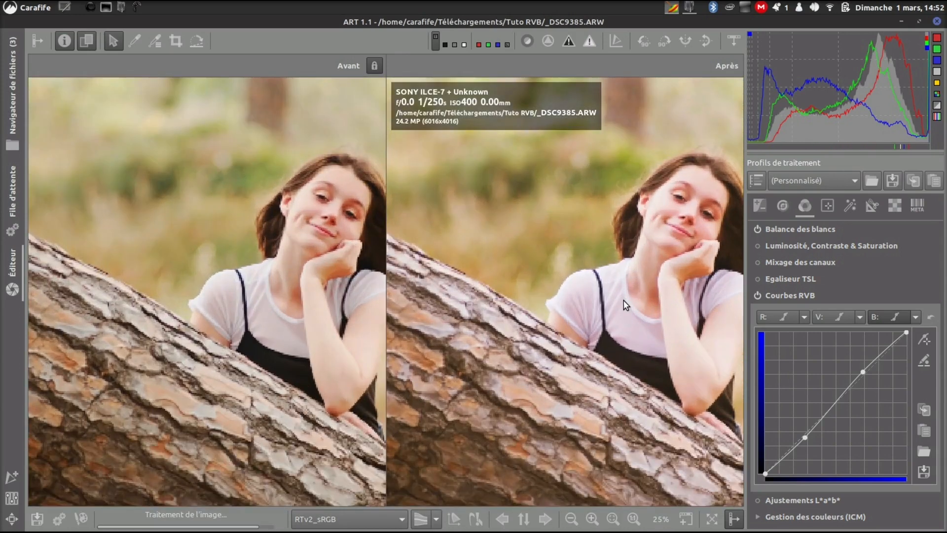
drag(624, 300, 586, 319)
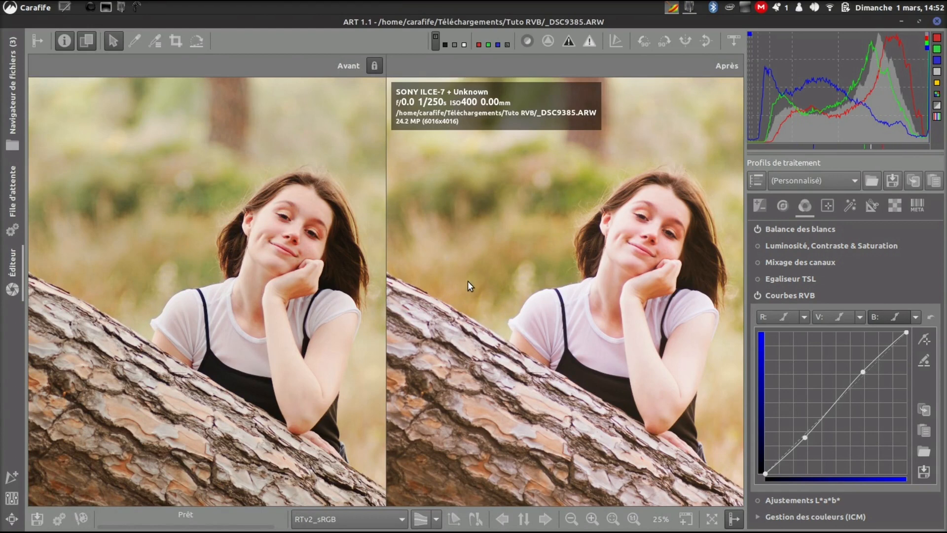
scroll(467, 280, down, 1)
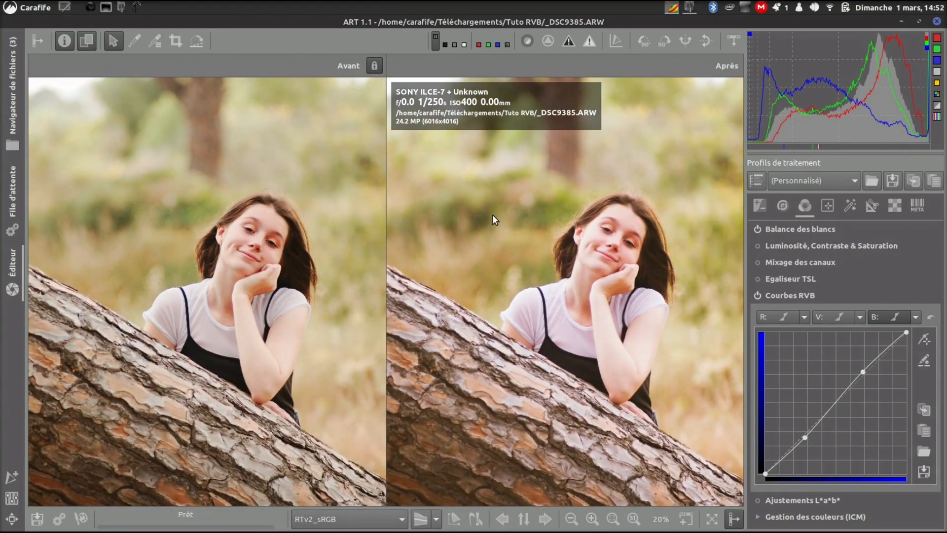
drag(482, 214, 290, 224)
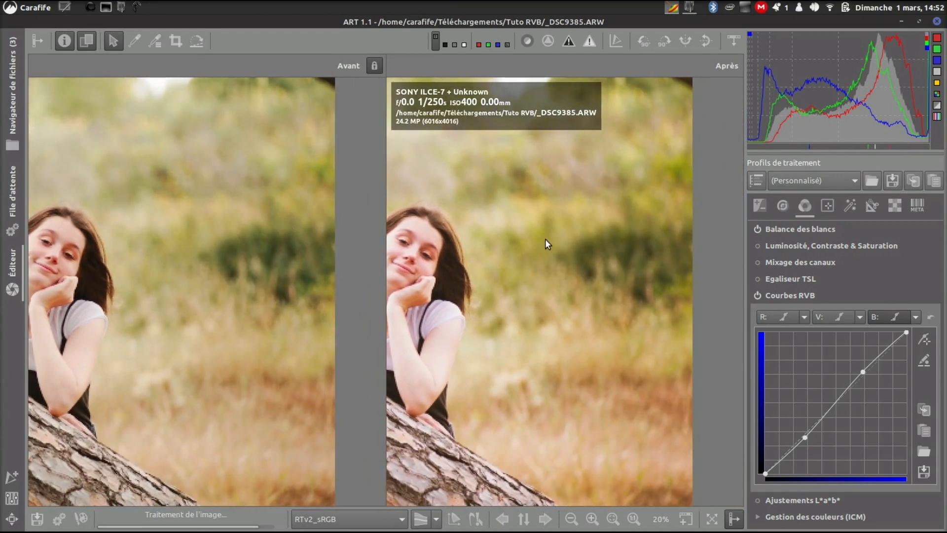
scroll(642, 278, down, 2)
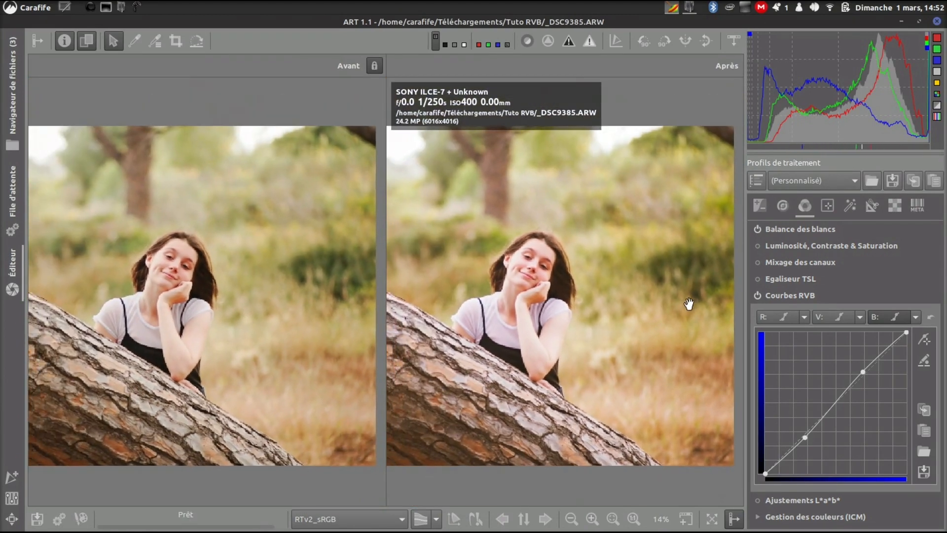
scroll(675, 303, down, 1)
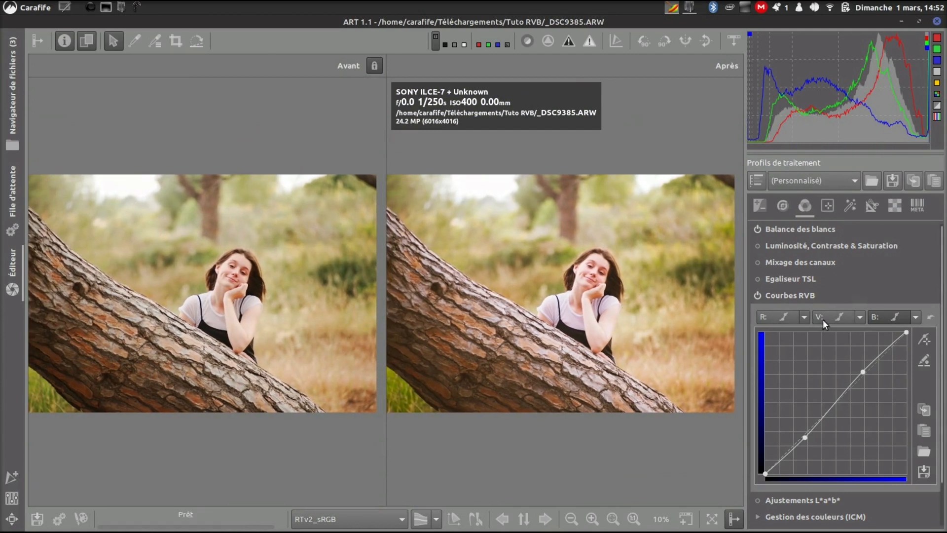
Locate the skin tone on the red curve, anchor the curve on both sides and lower a point between the anchors slightly.
click(880, 318)
click(772, 320)
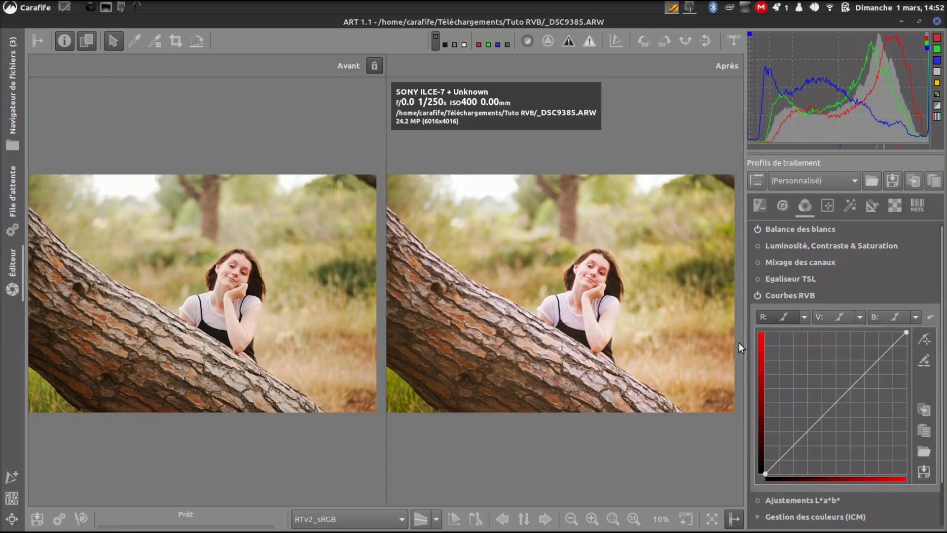
click(924, 339)
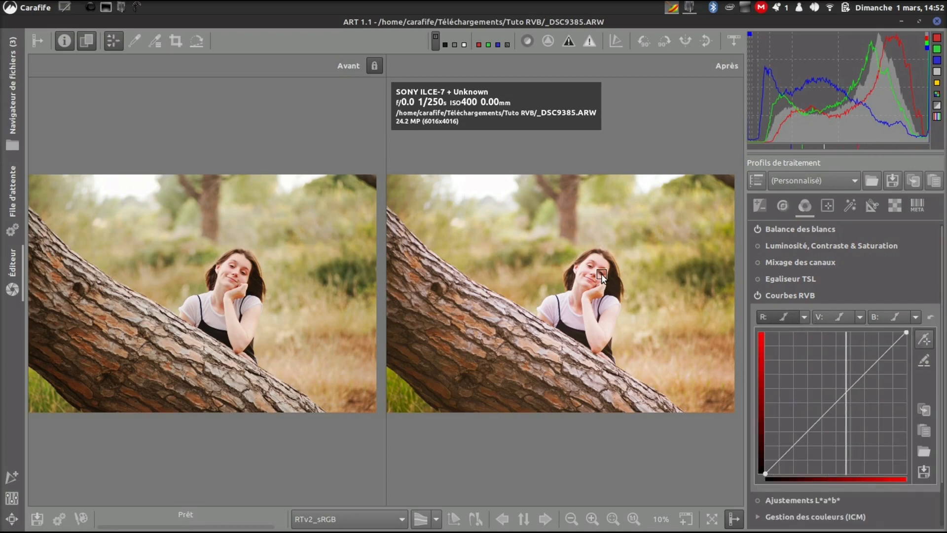
click(925, 340)
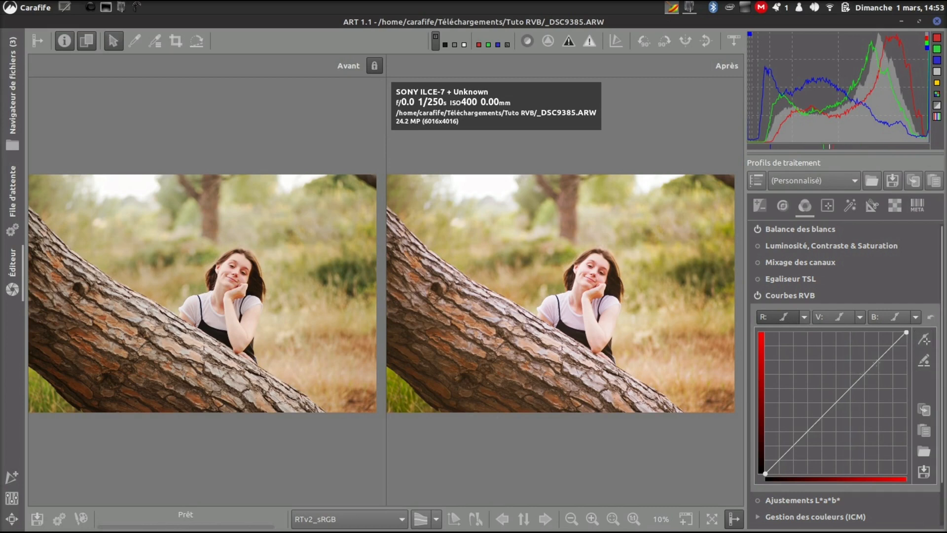
click(880, 359)
click(831, 406)
drag(859, 379, 859, 384)
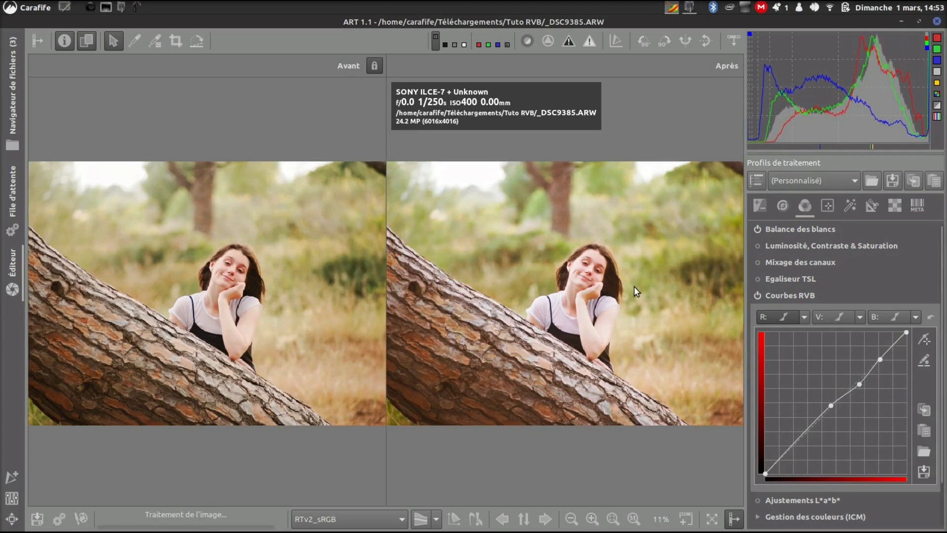
Refine the red curve by lowering its lower anchor and nudging the middle point, then compare the whole photo before and after.
scroll(635, 286, up, 3)
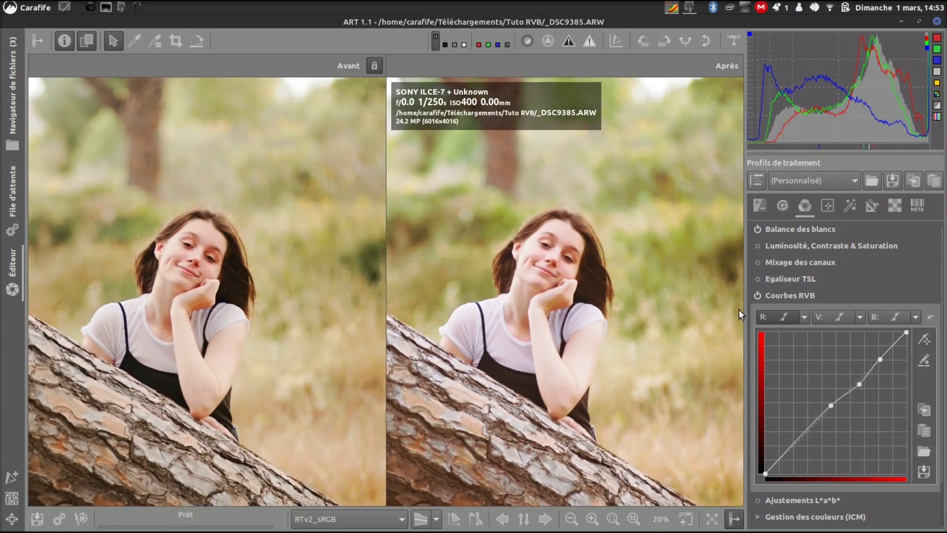
drag(831, 405, 833, 408)
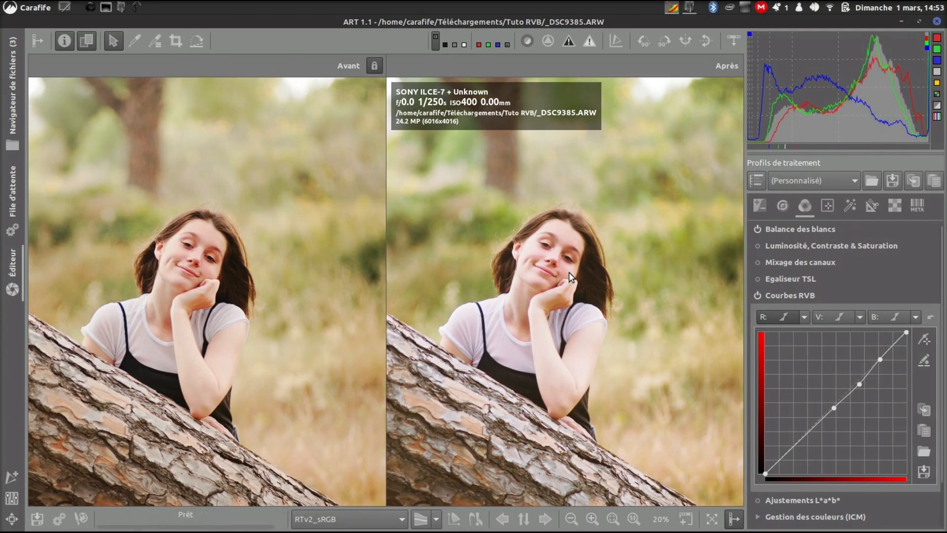
scroll(530, 256, down, 2)
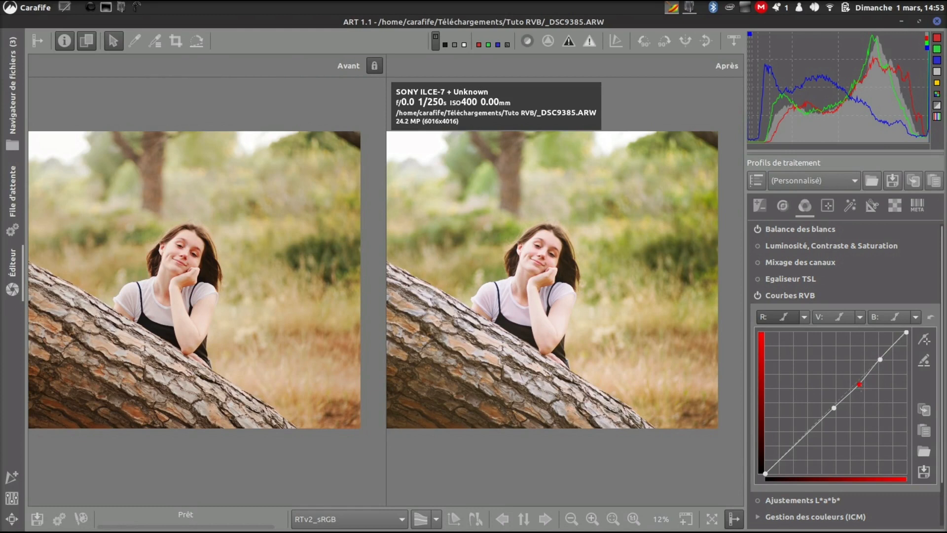
click(861, 386)
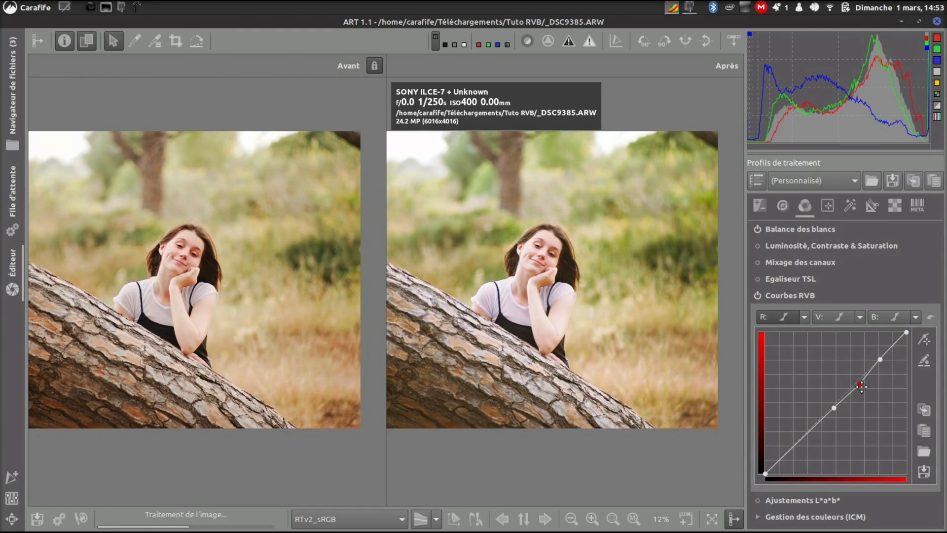
drag(862, 387, 861, 385)
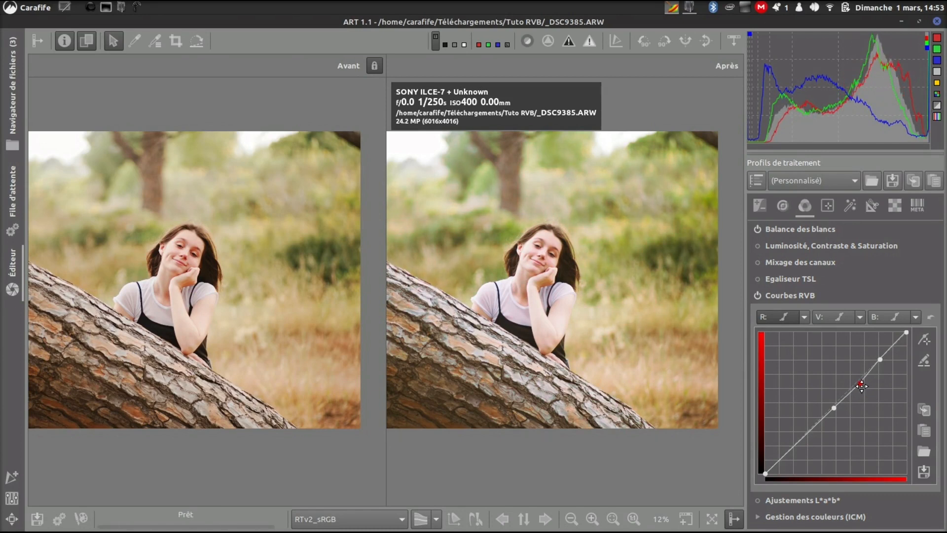
drag(426, 344, 483, 365)
scroll(548, 368, down, 2)
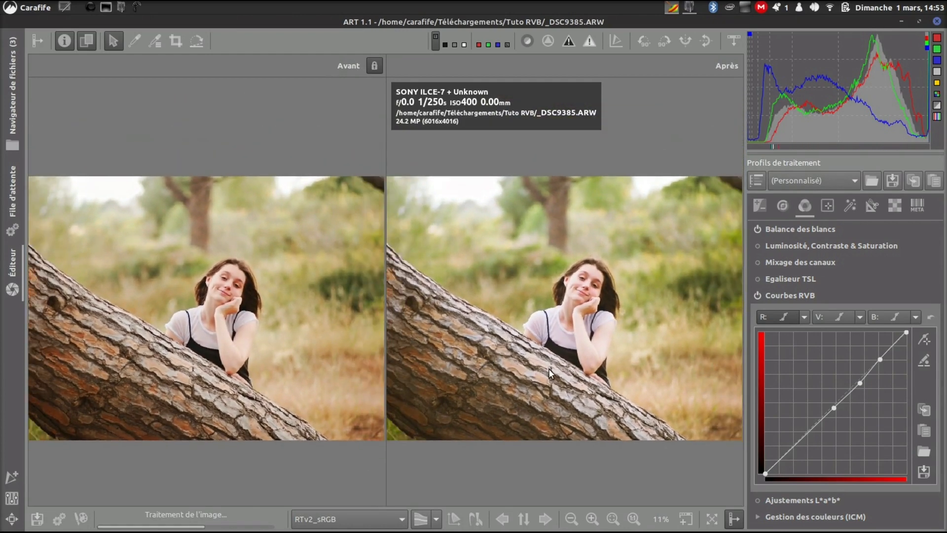
mouse_move(547, 371)
mouse_down()
mouse_move(570, 365)
mouse_move(557, 365)
mouse_up()
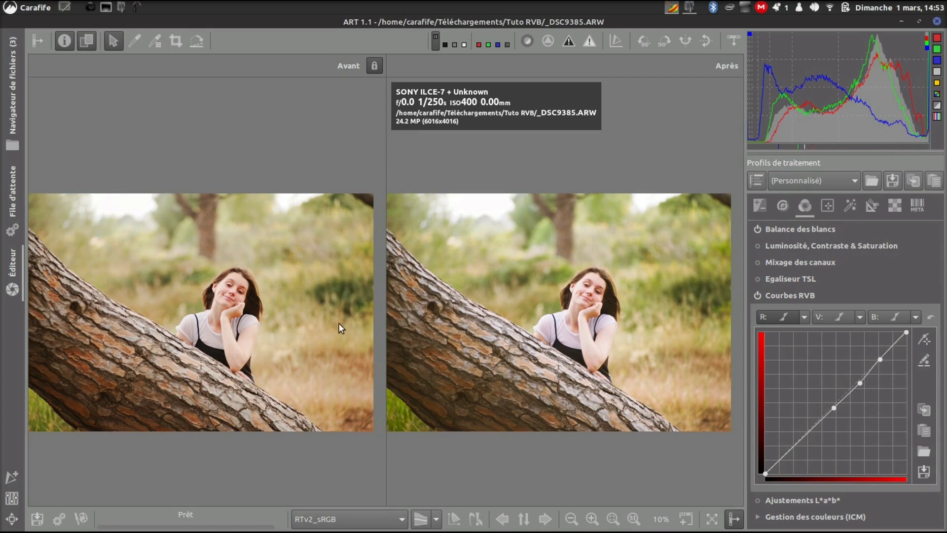
drag(338, 323, 345, 298)
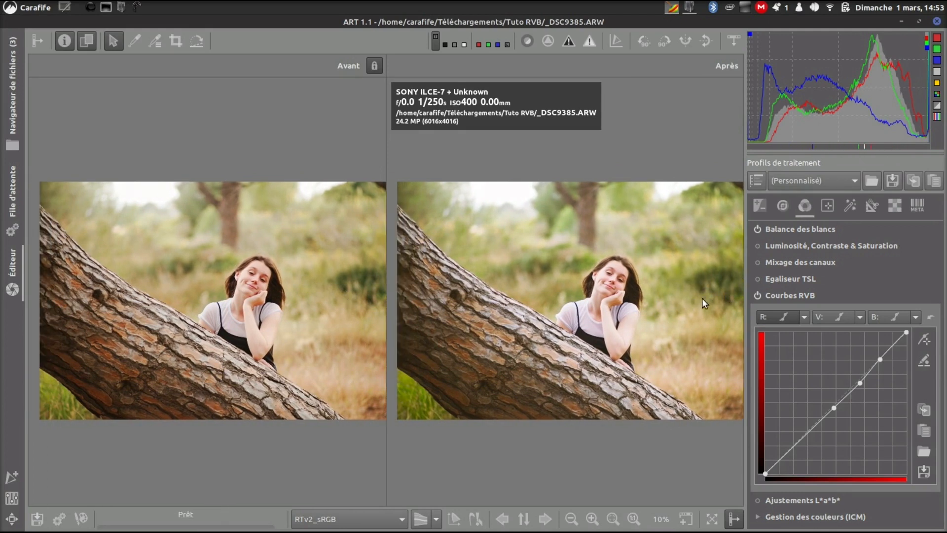
drag(690, 283, 692, 286)
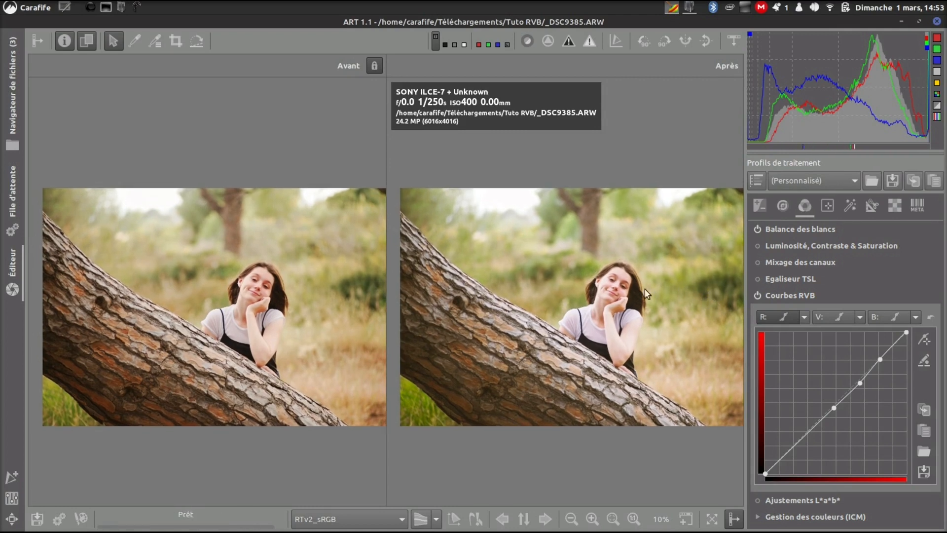
Reduce the photo's Contraste to -3 in the exposure settings, trying -5 first and checking the preview.
click(755, 207)
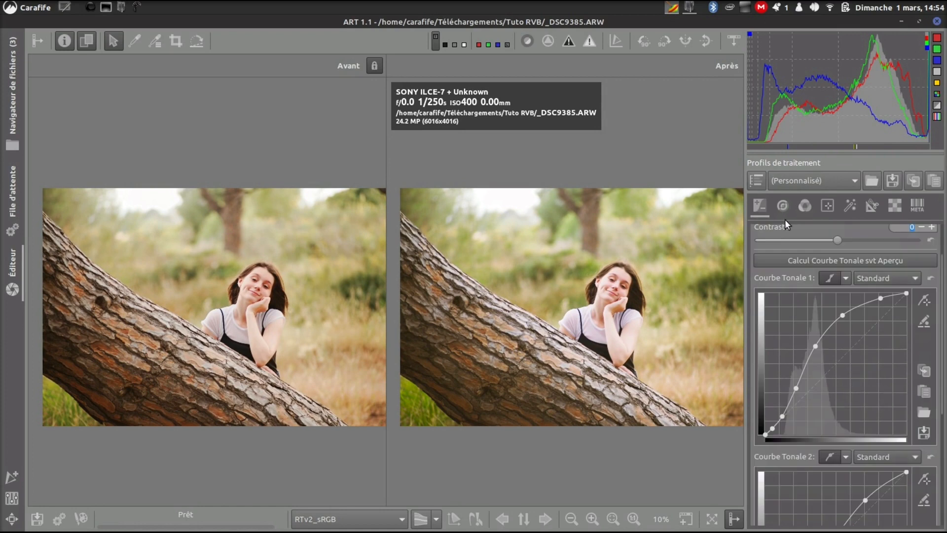
click(921, 227)
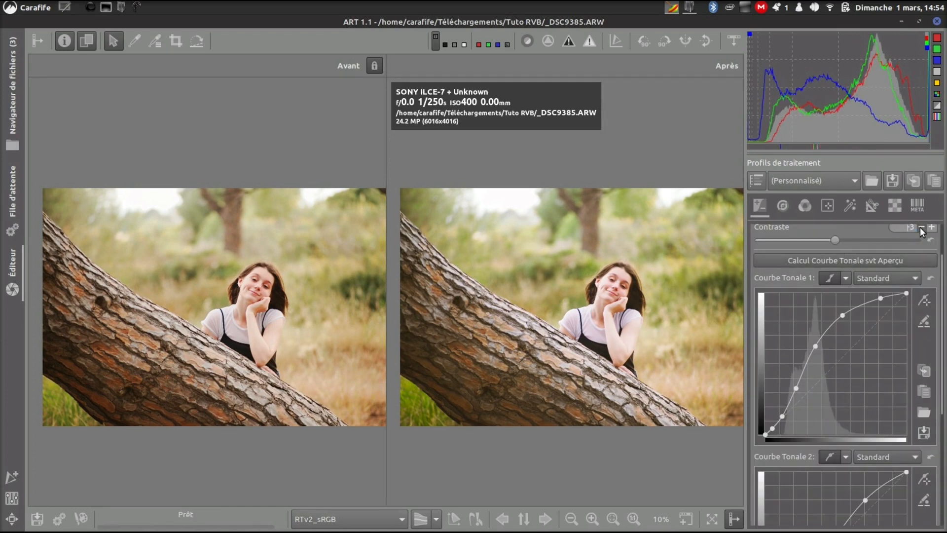
click(921, 228)
click(921, 228)
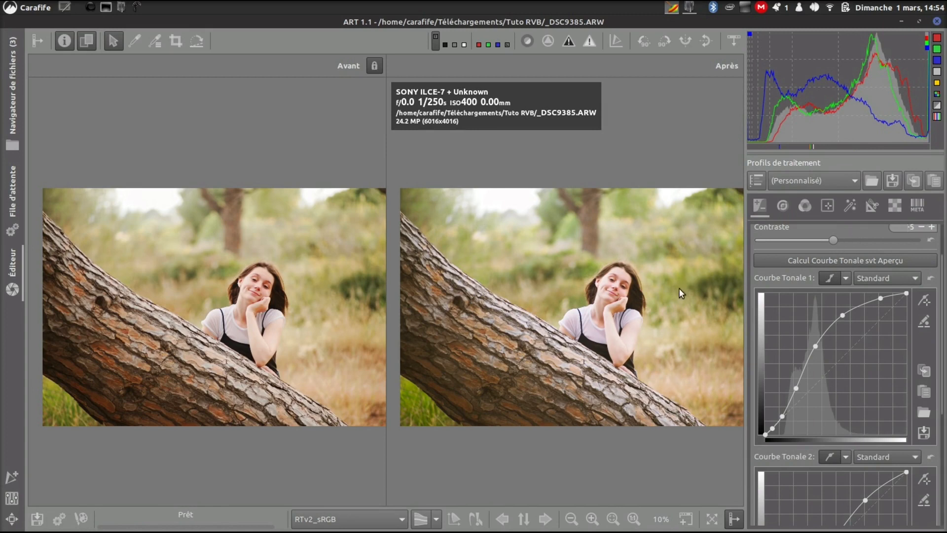
mouse_move(666, 299)
mouse_down()
mouse_move(651, 300)
mouse_move(656, 308)
mouse_up()
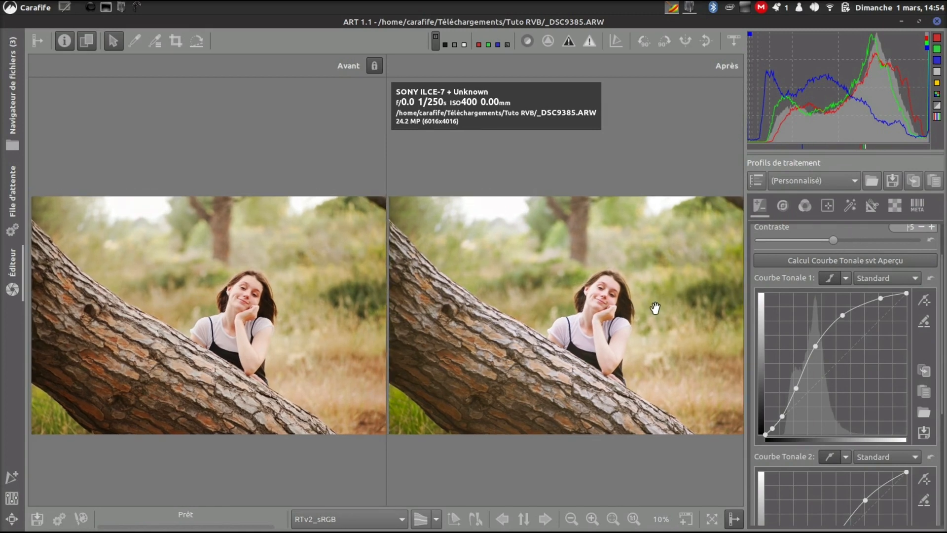
click(932, 227)
click(932, 228)
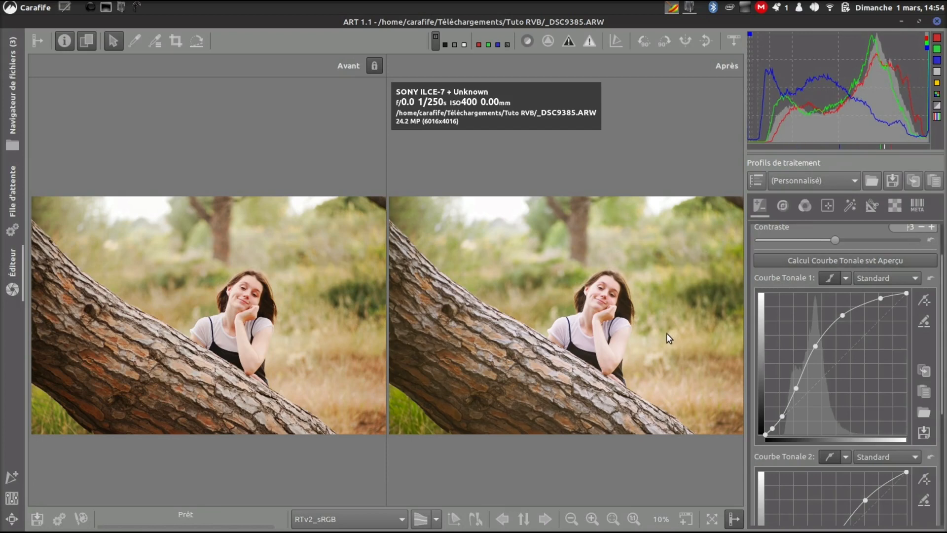
drag(667, 334, 669, 335)
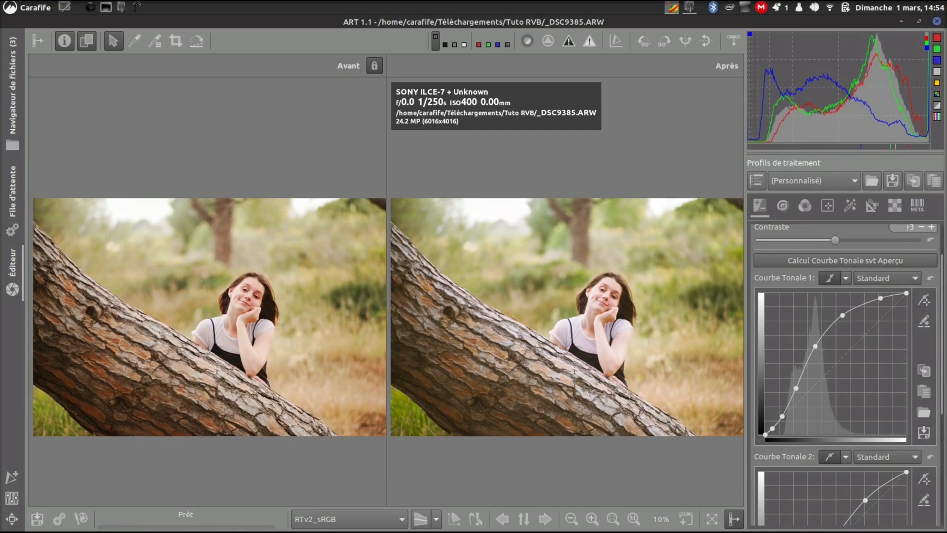